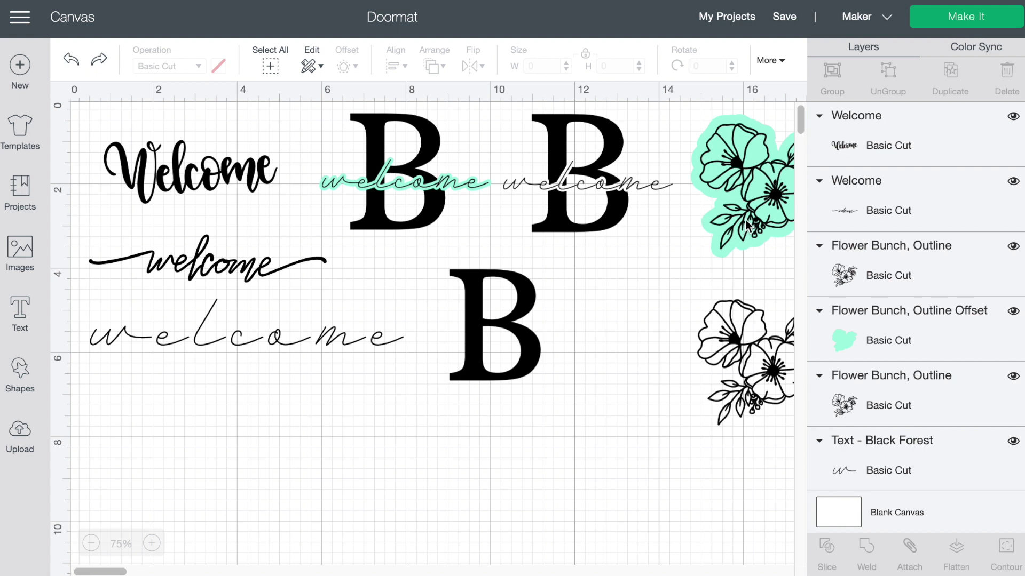
Outline the top Welcome script with a 0.22 in offset, adjusting the corner style
left_click(193, 170)
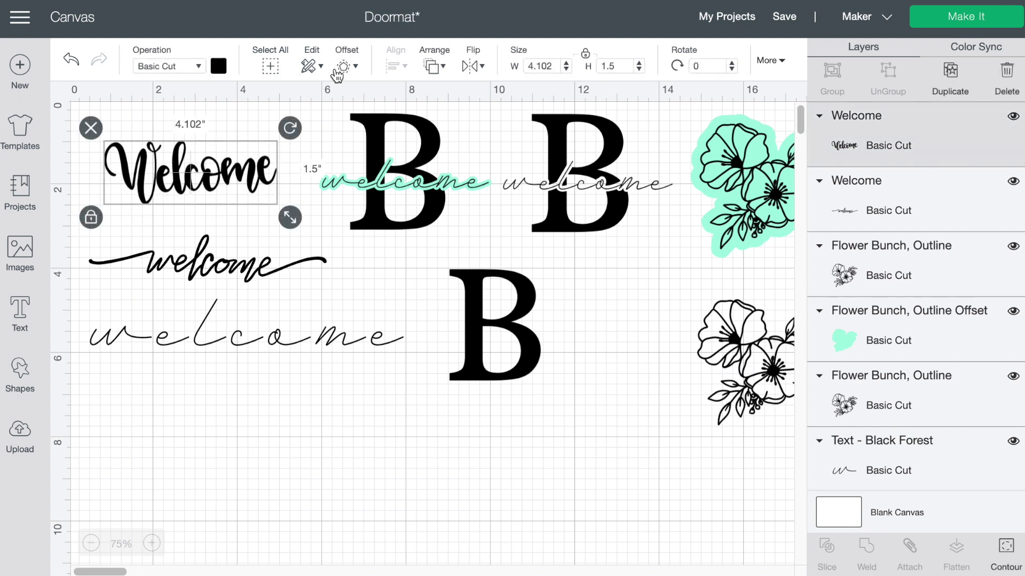
left_click(356, 66)
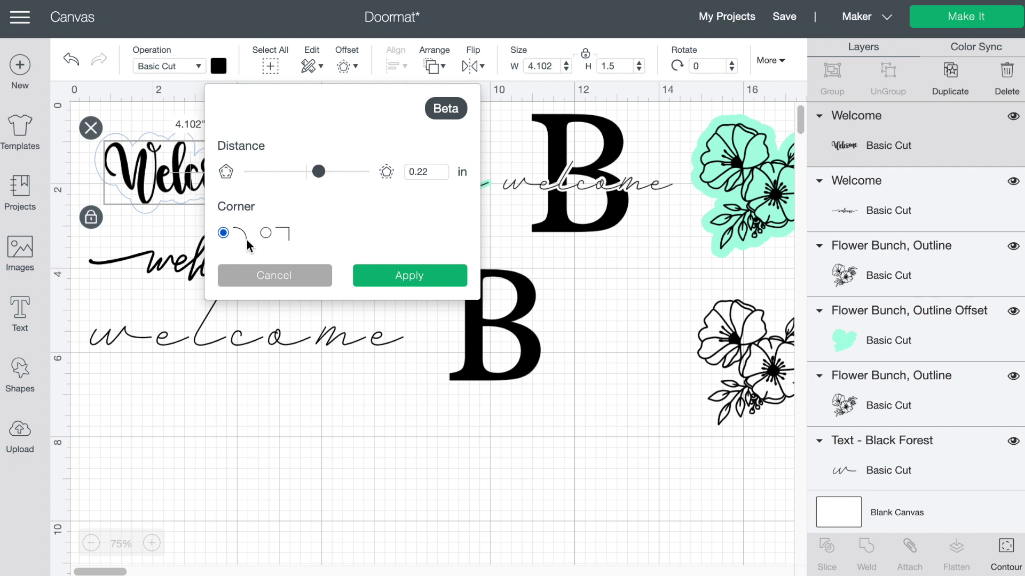
left_click(267, 233)
left_click(409, 275)
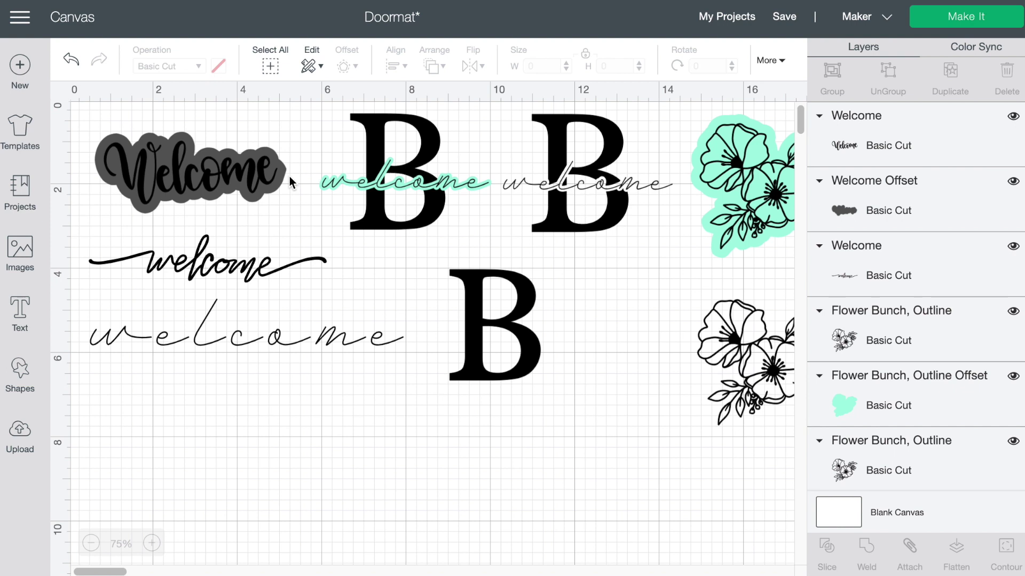
Colour the Welcome Offset shape mint
left_click(867, 207)
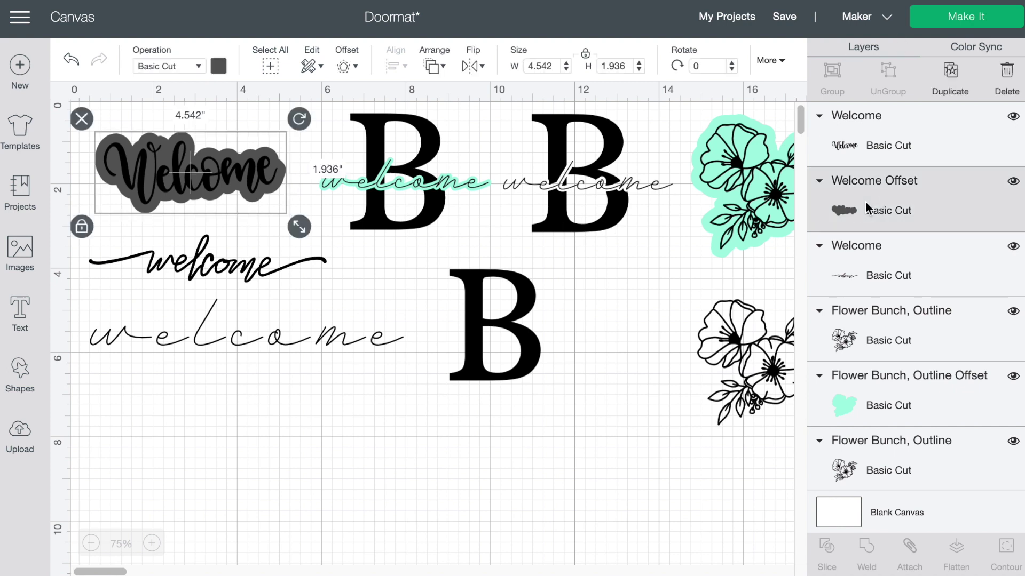
left_click(218, 65)
left_click(258, 144)
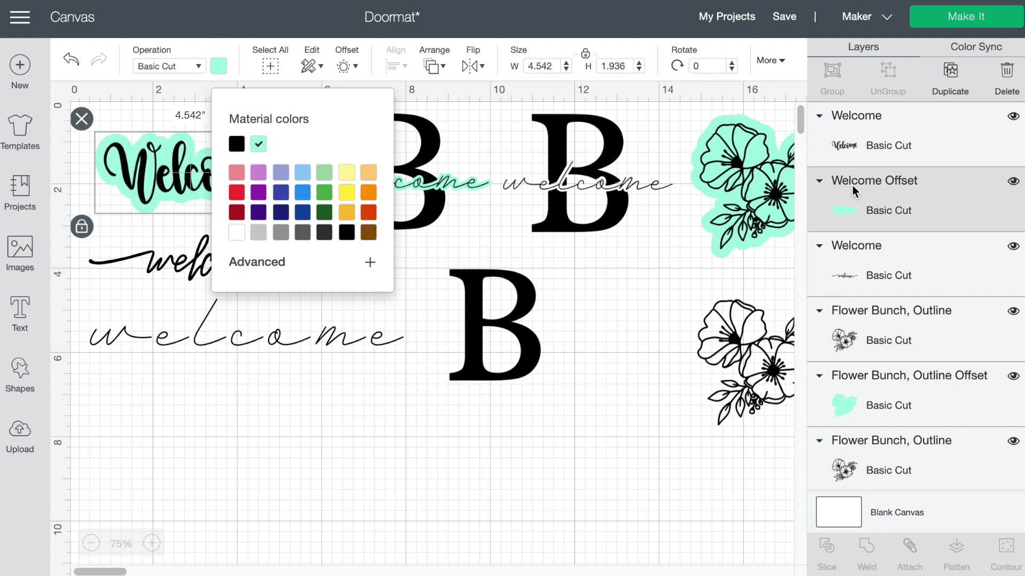
Group the top Welcome text with its mint offset and nudge the group into place
left_click(888, 139)
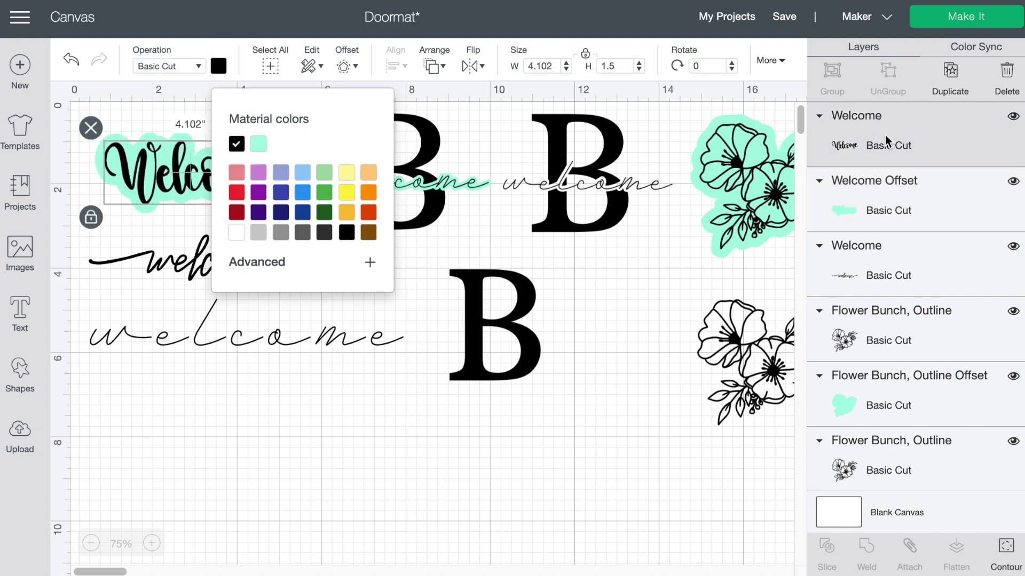
left_click(887, 195)
left_click(882, 124)
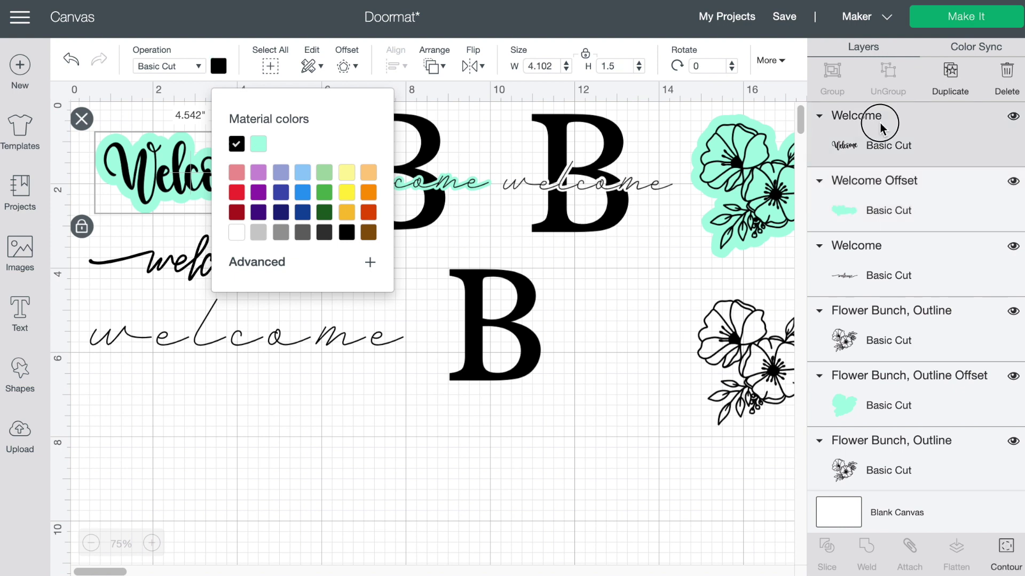
left_click(869, 193, "shift")
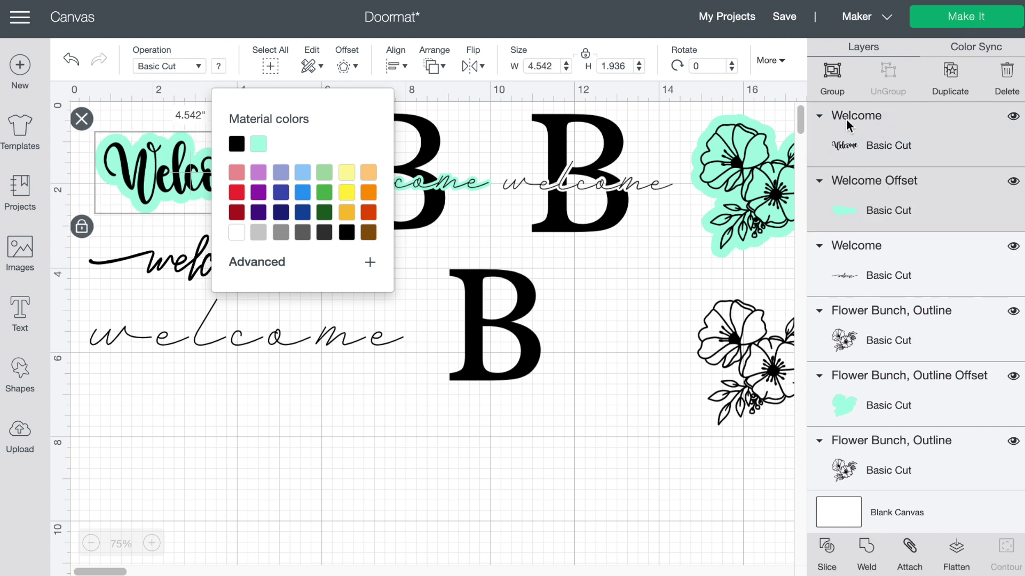
left_click(837, 74)
mouse_move(219, 158)
left_mouse_down()
mouse_move(195, 162)
mouse_move(204, 127)
mouse_move(240, 154)
mouse_move(223, 159)
left_mouse_up()
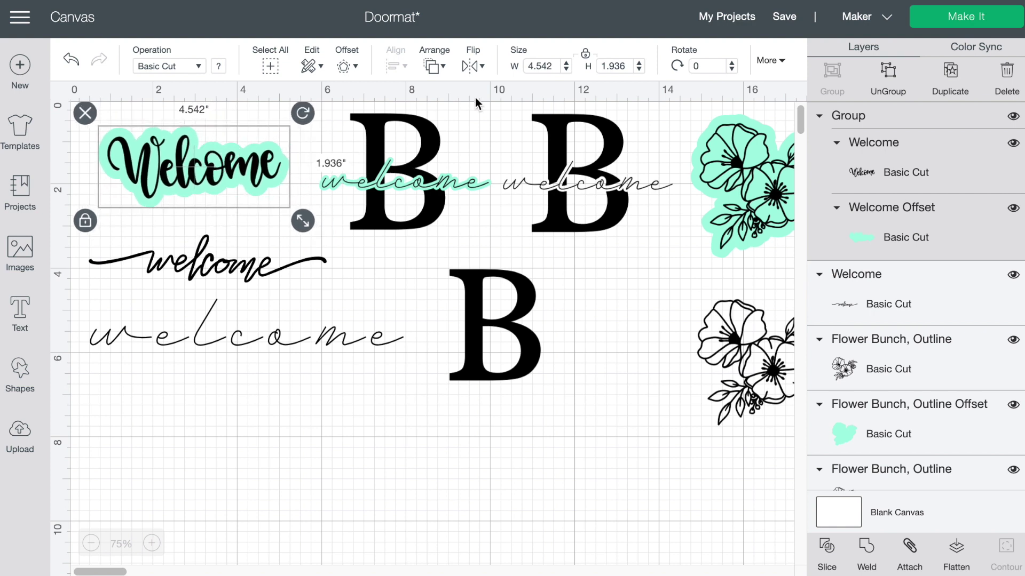
left_click(223, 276)
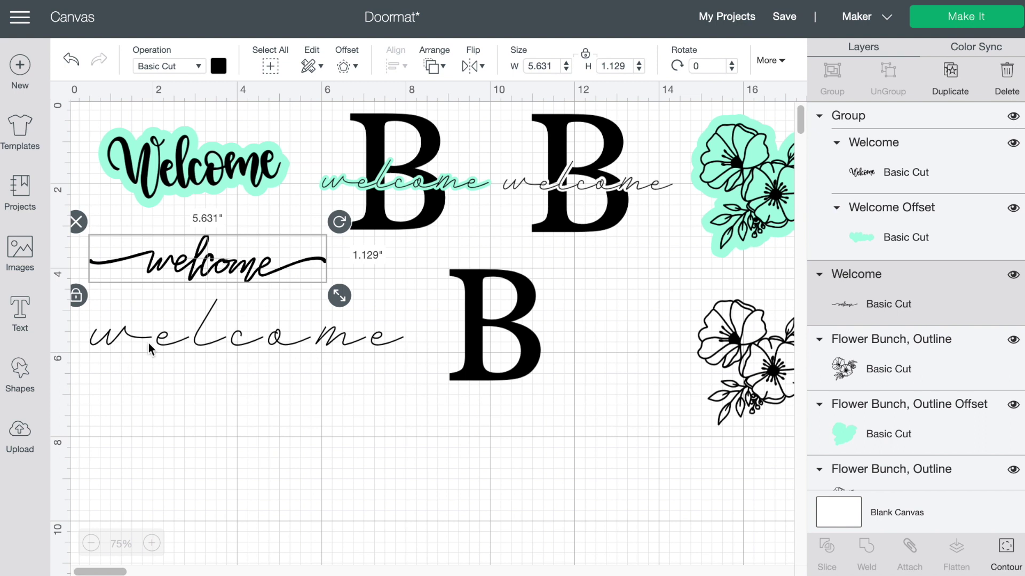
left_click(344, 339)
Add an offset outline to the swash welcome and colour it mint
left_click(205, 245)
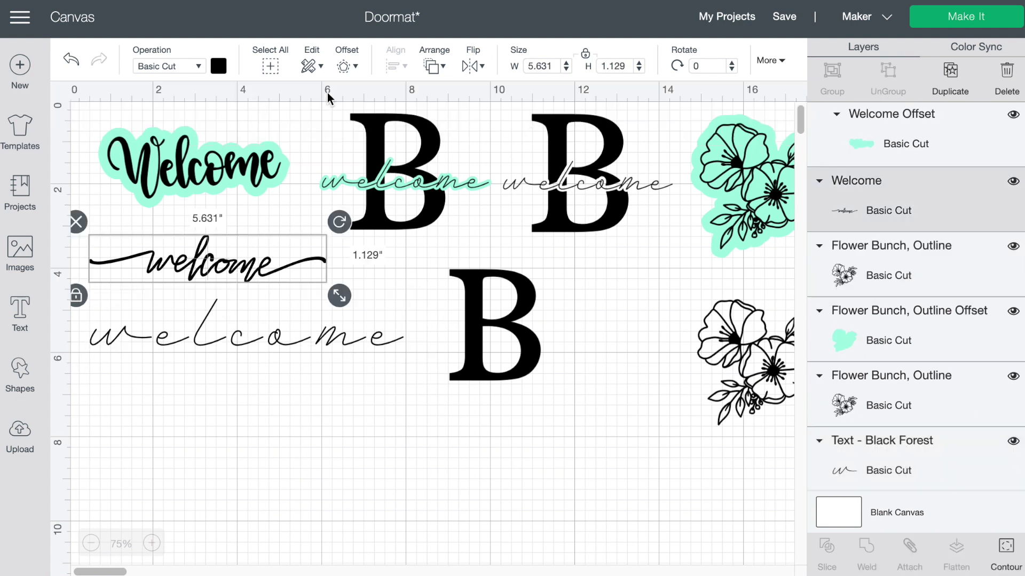
left_click(339, 67)
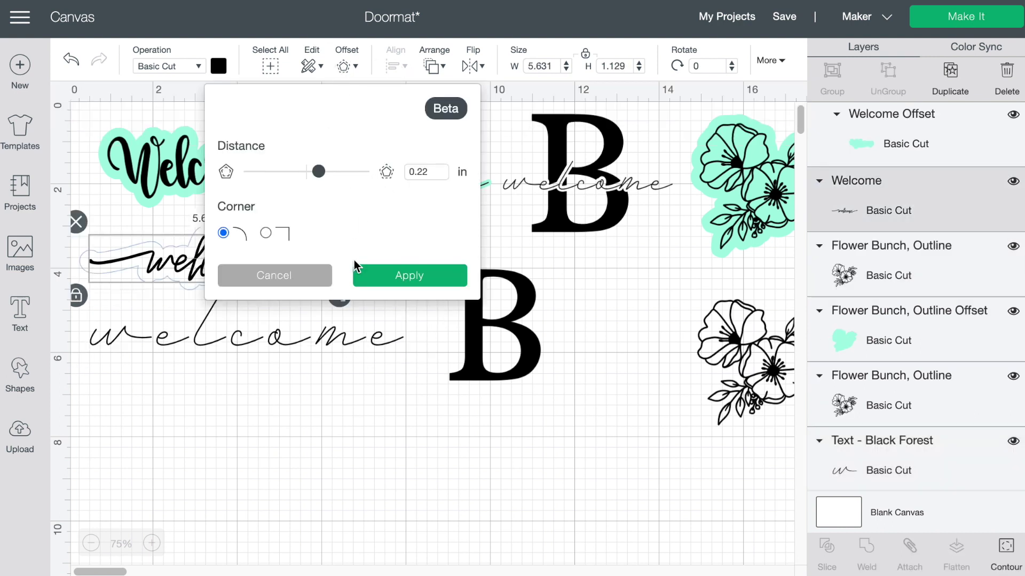
left_click(387, 279)
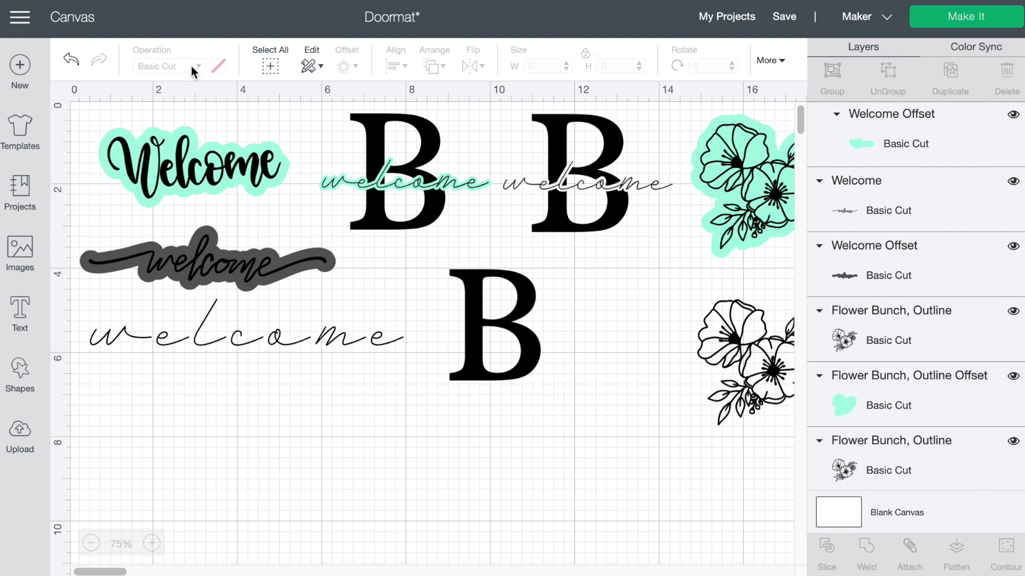
left_click(889, 275)
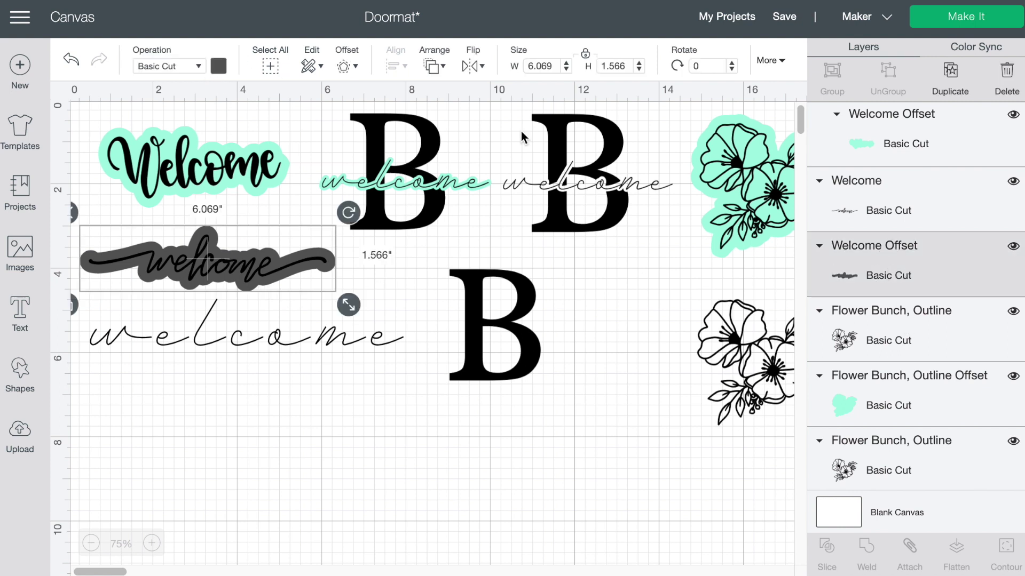
left_click(217, 66)
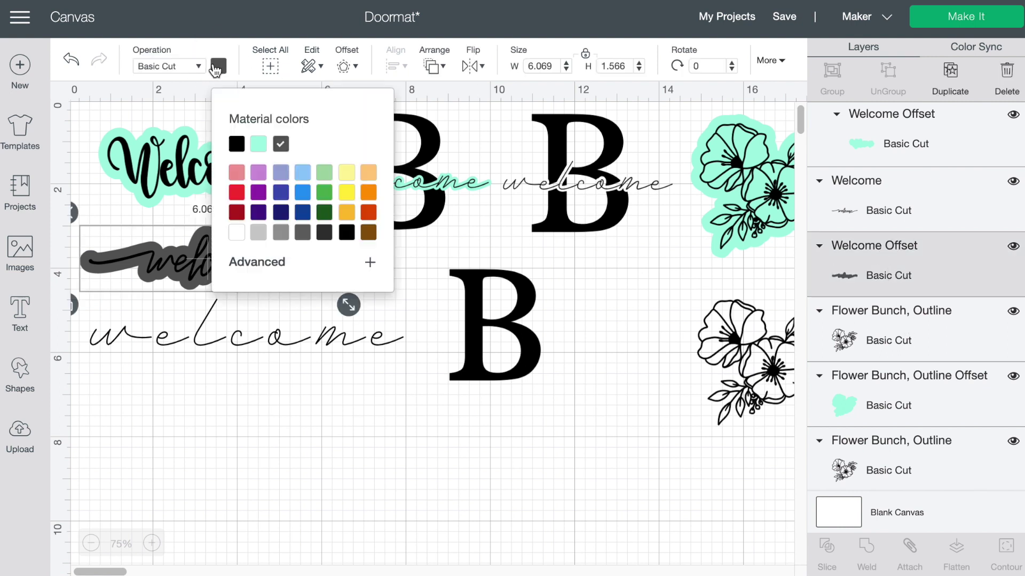
left_click(258, 144)
Recolour the swash welcome lettering white
left_click(889, 214)
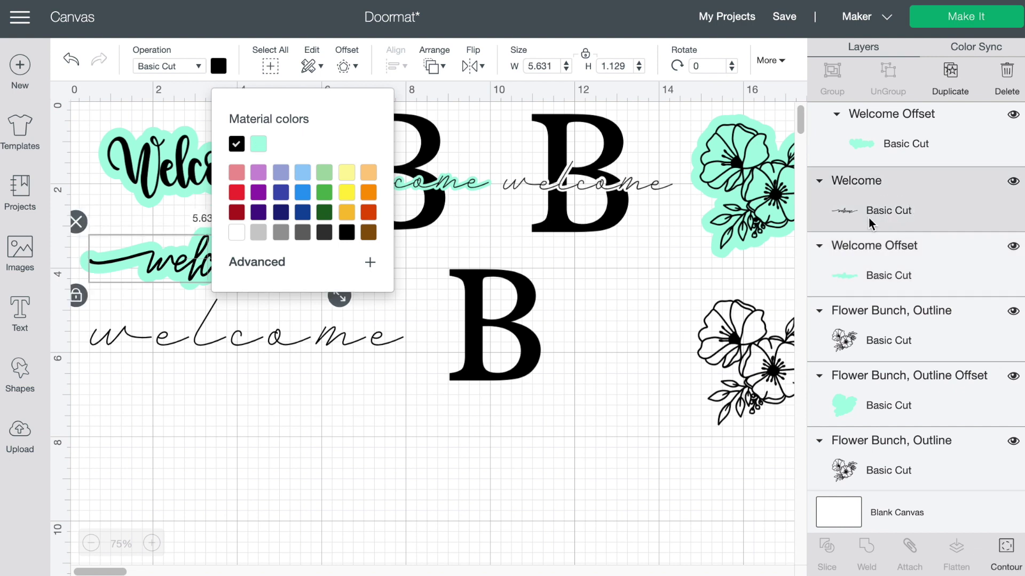
left_click(243, 238)
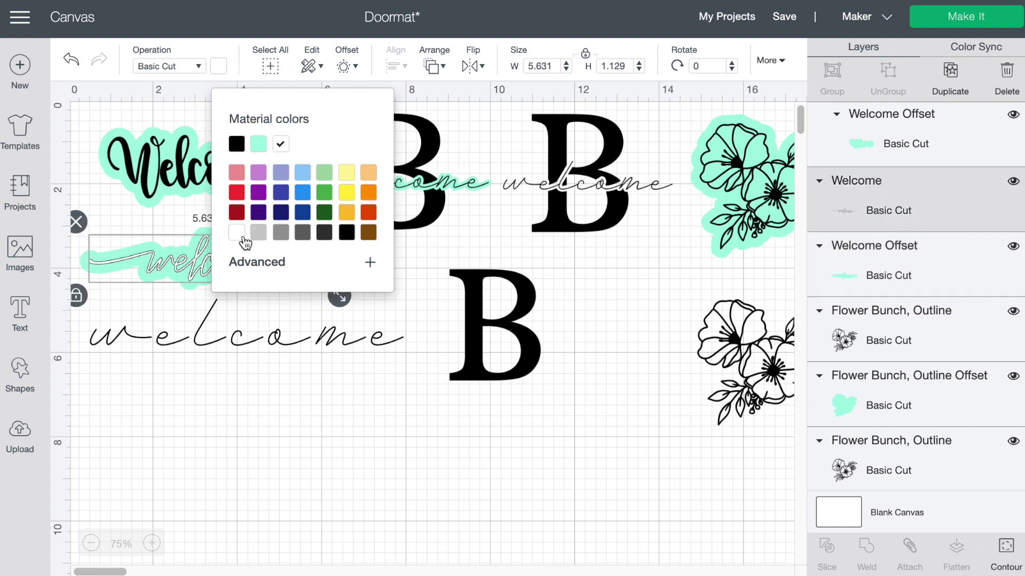
left_click(382, 318)
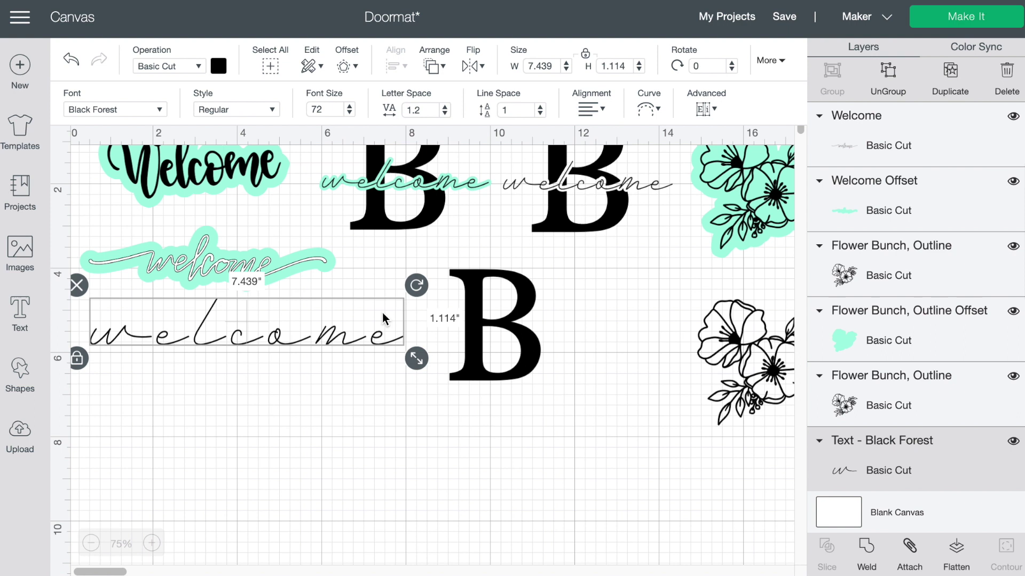
left_click(312, 267)
left_click(379, 263)
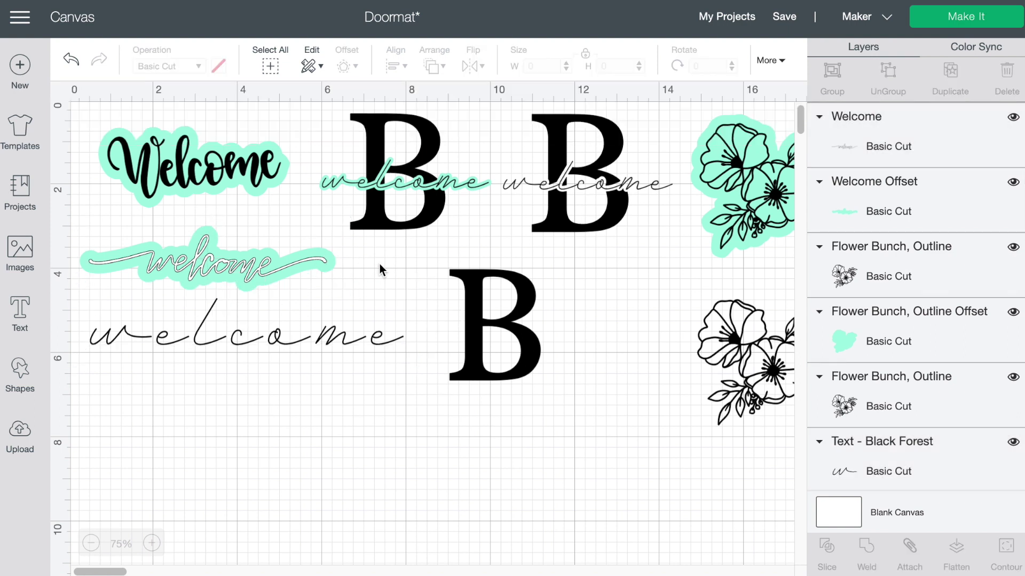
Set the spaced script welcome's letter spacing to -0.6
left_click(208, 335)
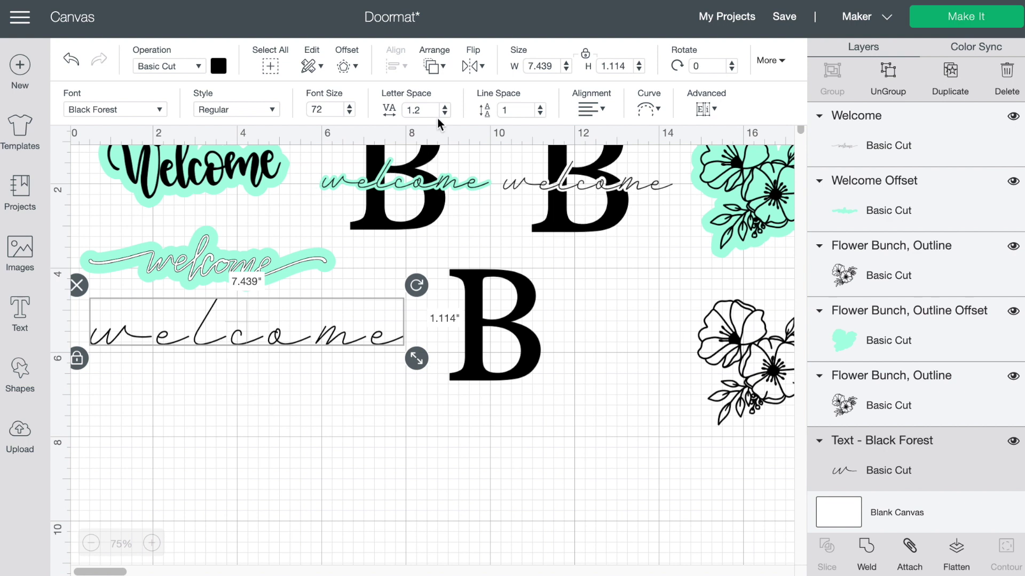
left_click_drag(422, 110, 378, 116)
type("0")
key("Return")
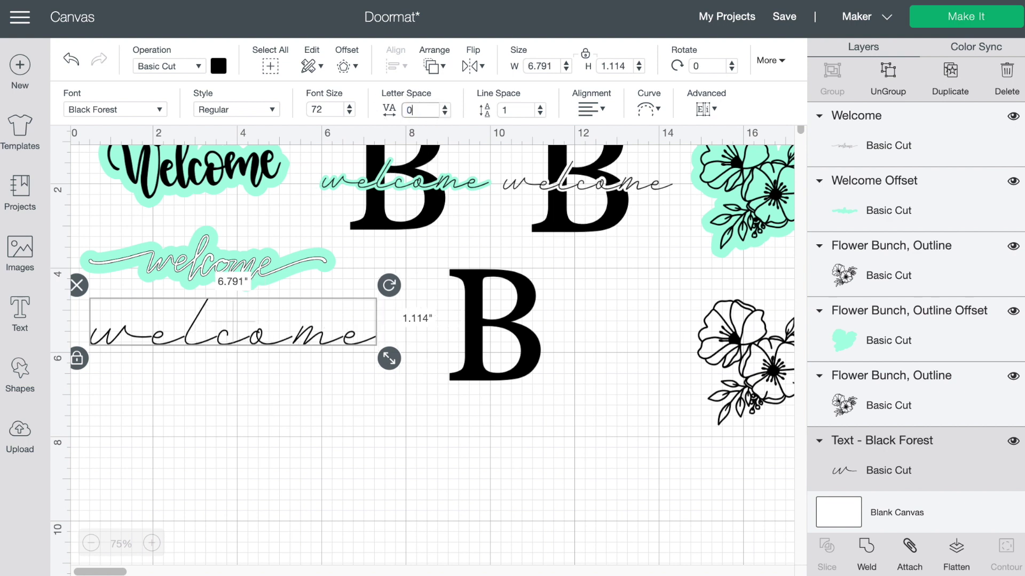
left_click(445, 113)
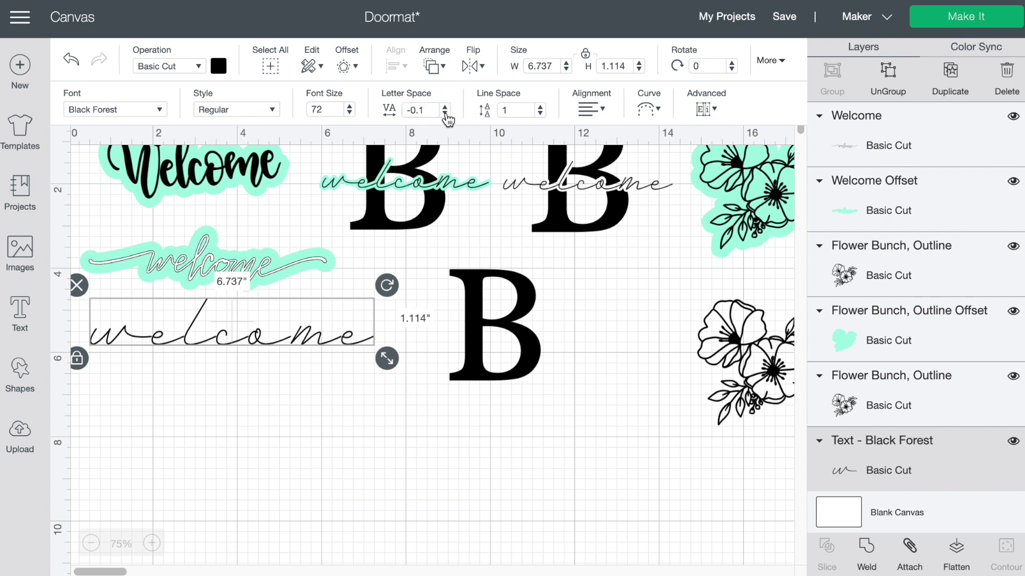
left_click(445, 113)
left_click(444, 113)
left_click(444, 114)
left_click(445, 113)
left_click(445, 113)
left_click(445, 113)
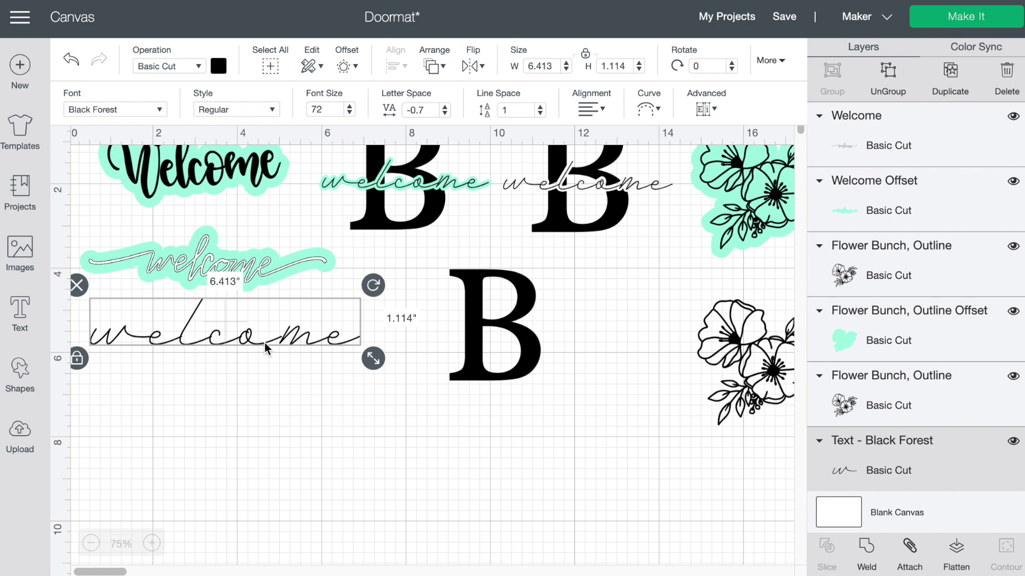
left_click(445, 106)
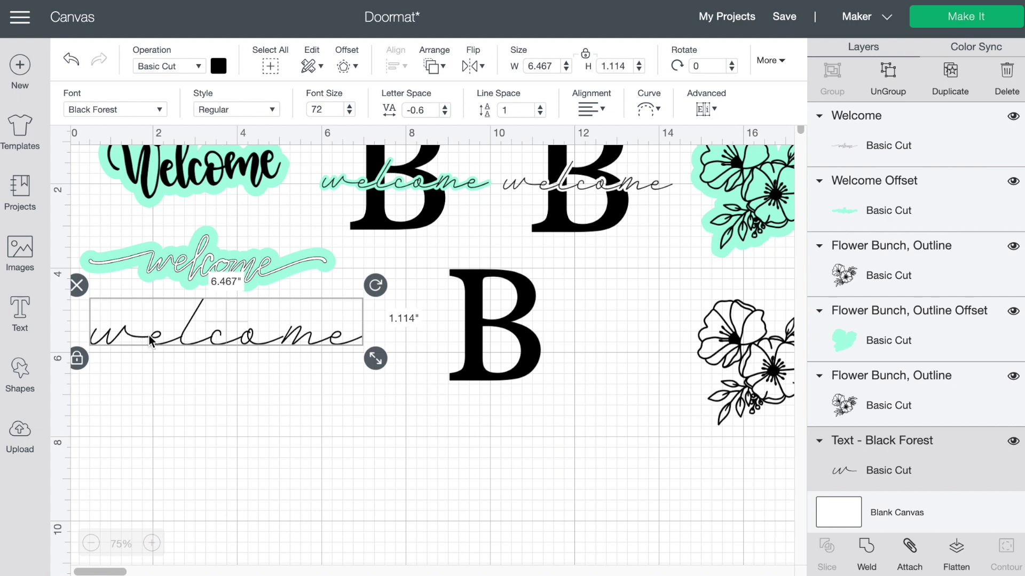
Trim the word to 'welco' and place a new 'me' text right after it
double_click(233, 341)
key("BackSpace")
key("BackSpace")
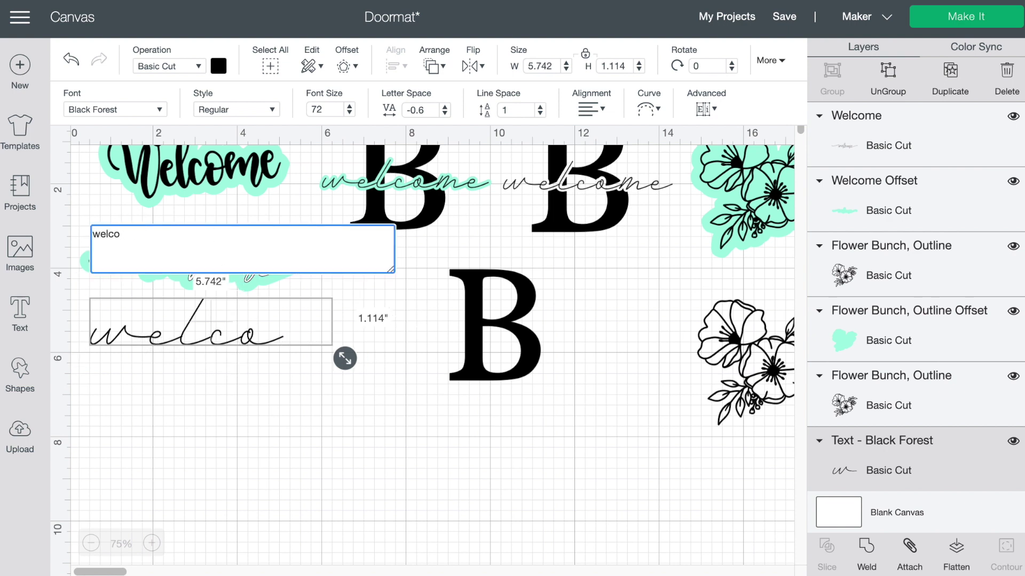
left_click(273, 390)
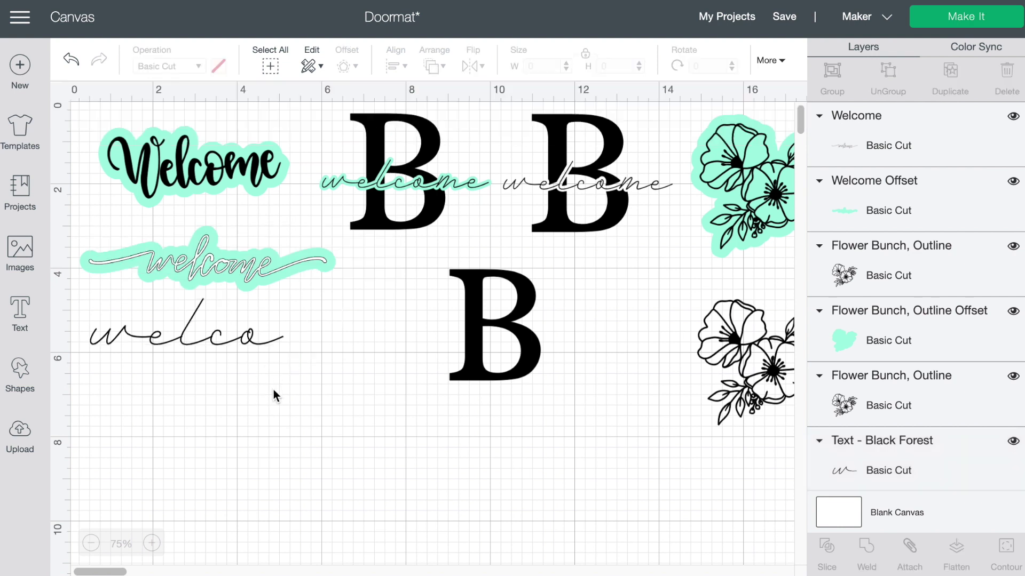
left_click(20, 313)
type("Home")
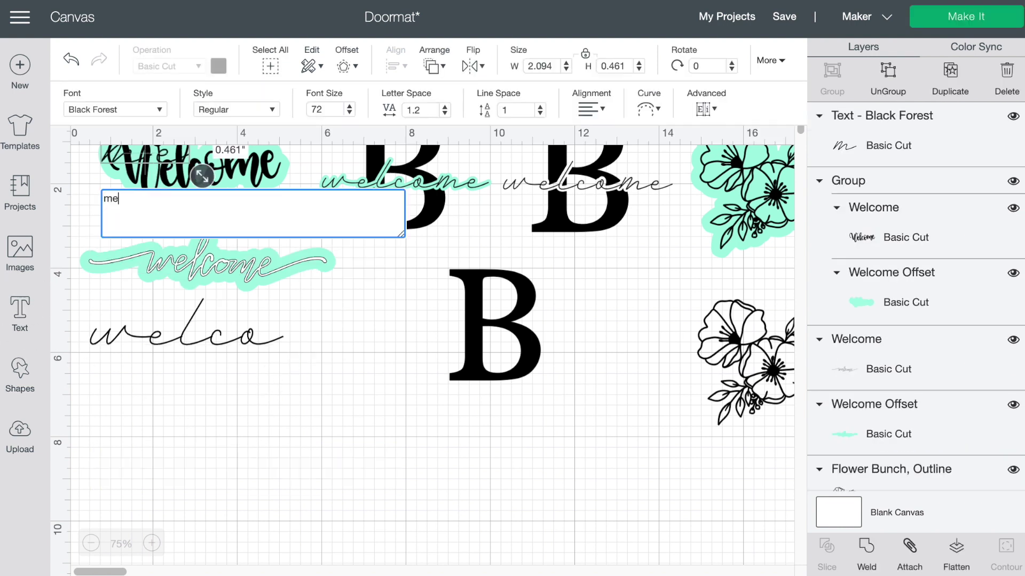
left_click(134, 127)
left_click_drag(160, 161, 346, 347)
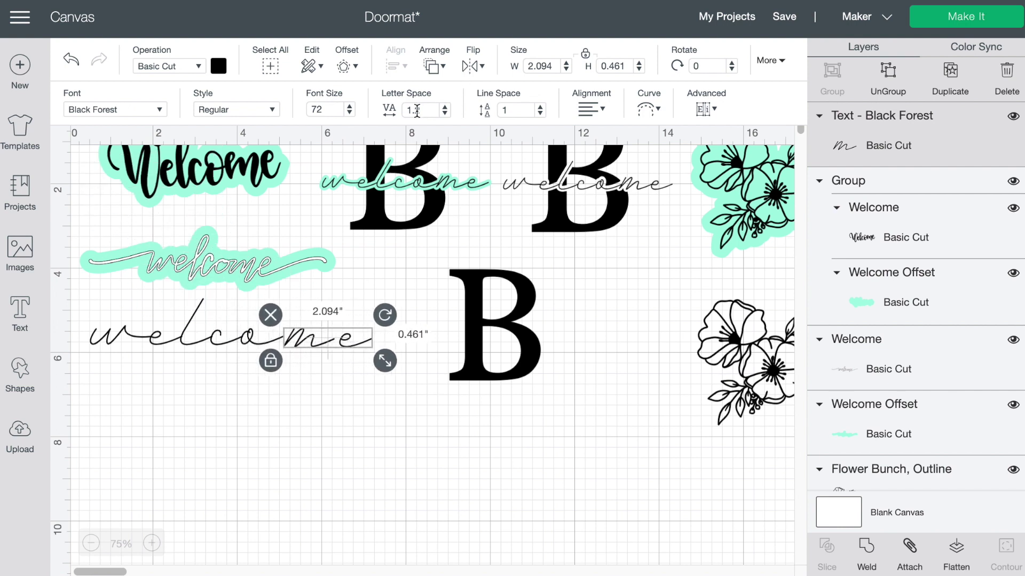
Tighten the 'me' letter spacing to -0.6 and nudge it to join 'welco'
left_click(415, 110)
type("0")
key("Return")
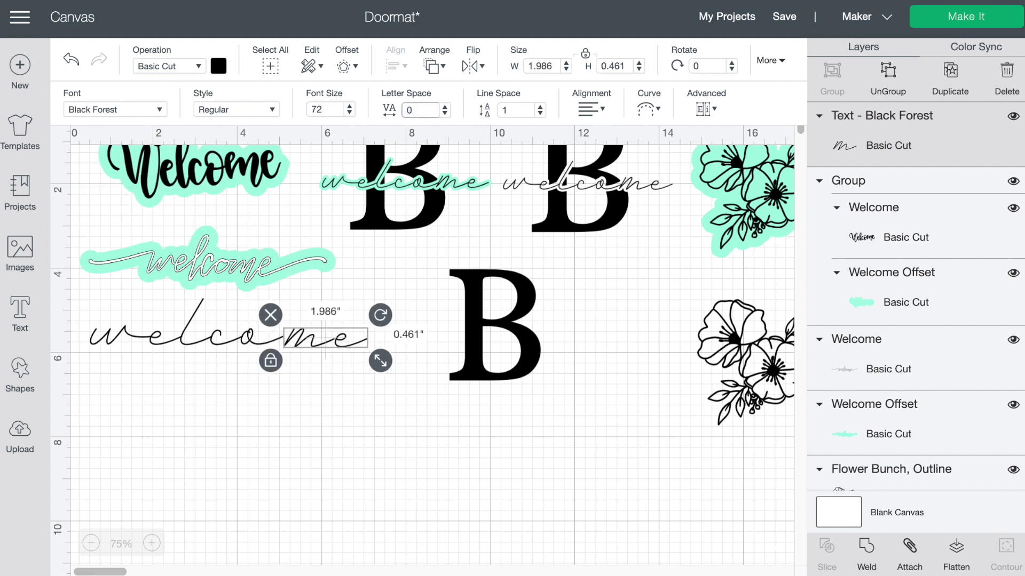
left_click(444, 113)
left_click(445, 113)
left_click(444, 113)
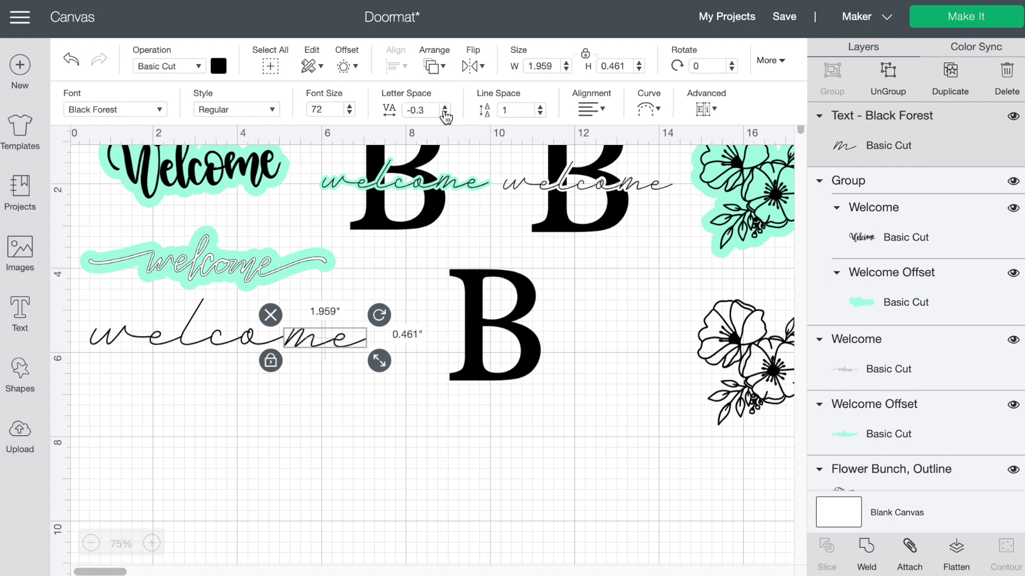
left_click(445, 114)
left_click(444, 114)
left_click(445, 113)
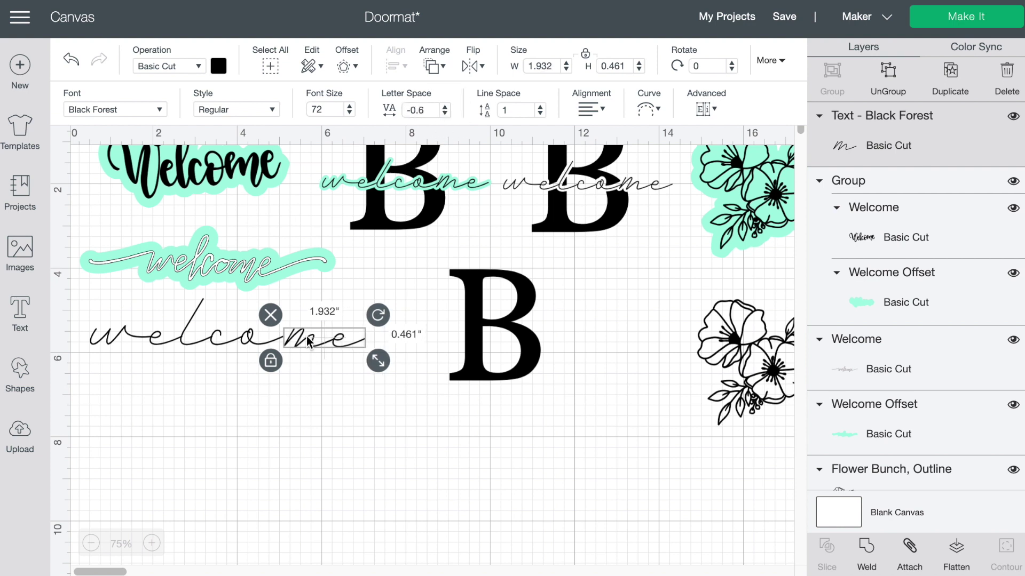
left_click_drag(308, 341, 303, 339)
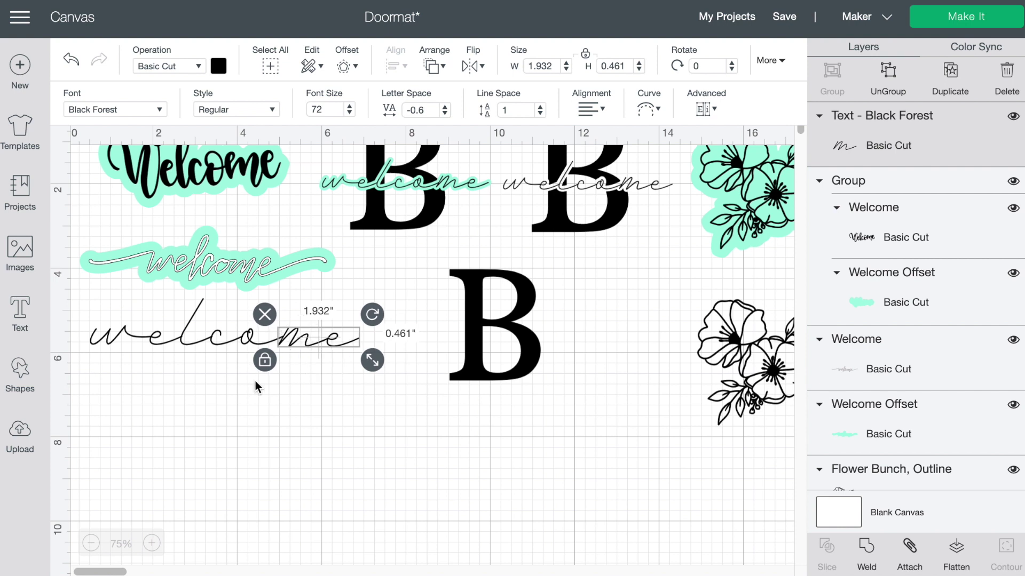
Group the 'welco' and 'me' pieces and shift the group slightly lower
left_click(210, 349)
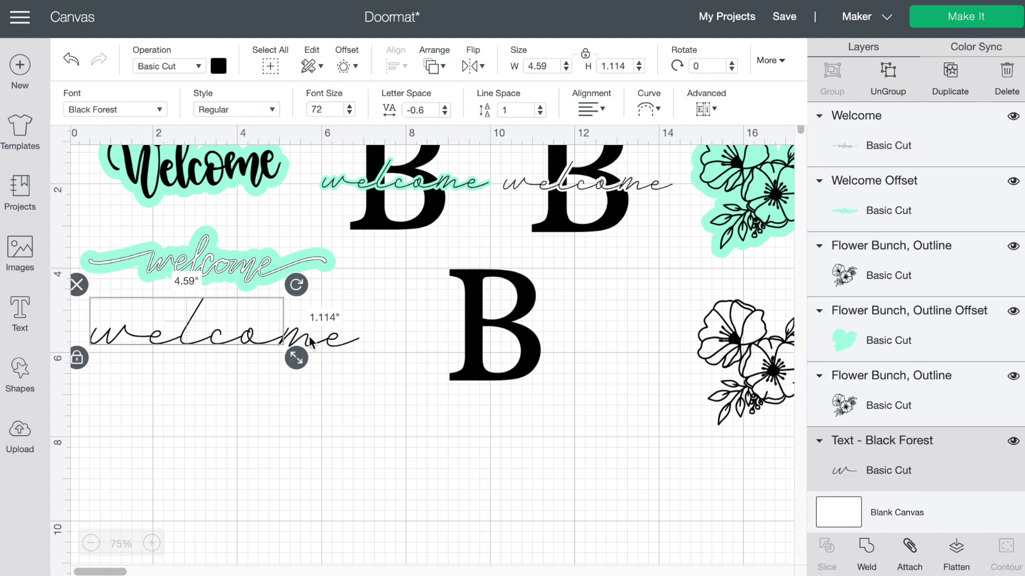
left_click(309, 336, "shift")
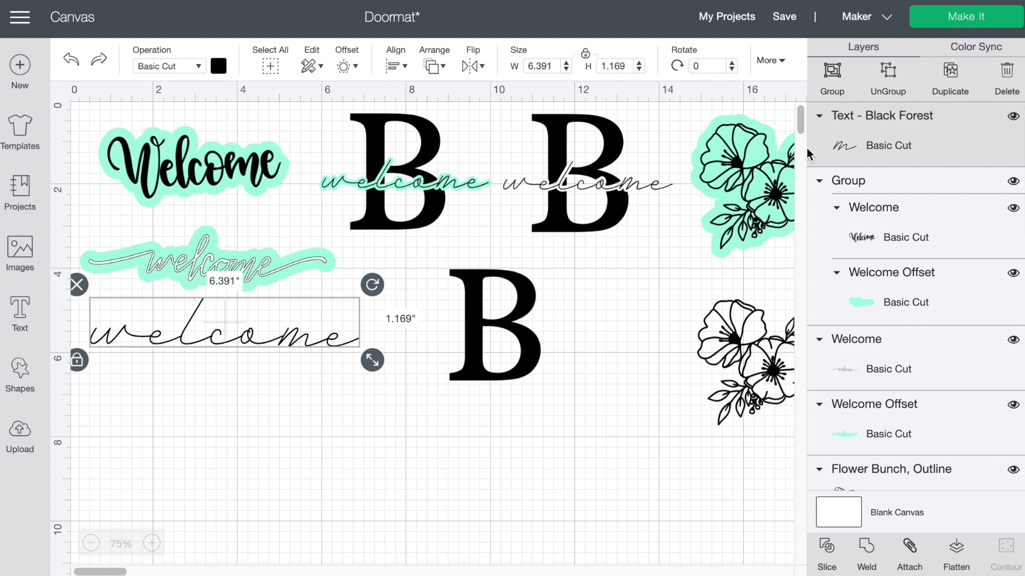
left_click(832, 79)
left_click_drag(292, 360, 292, 376)
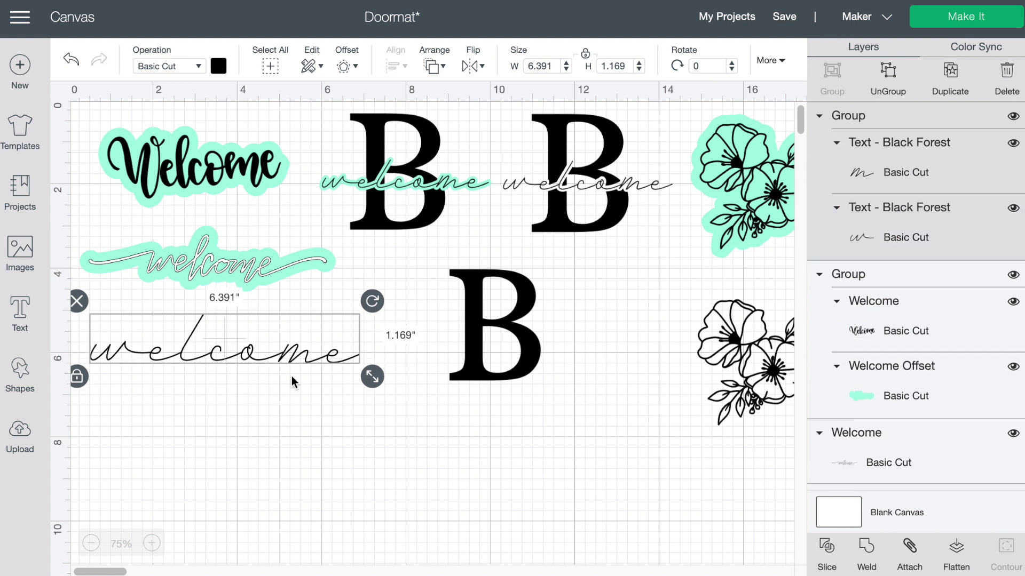
left_click(304, 378)
Apply a trial offset to the grouped welcome, then delete that offset shape
left_click(303, 361)
left_click(345, 68)
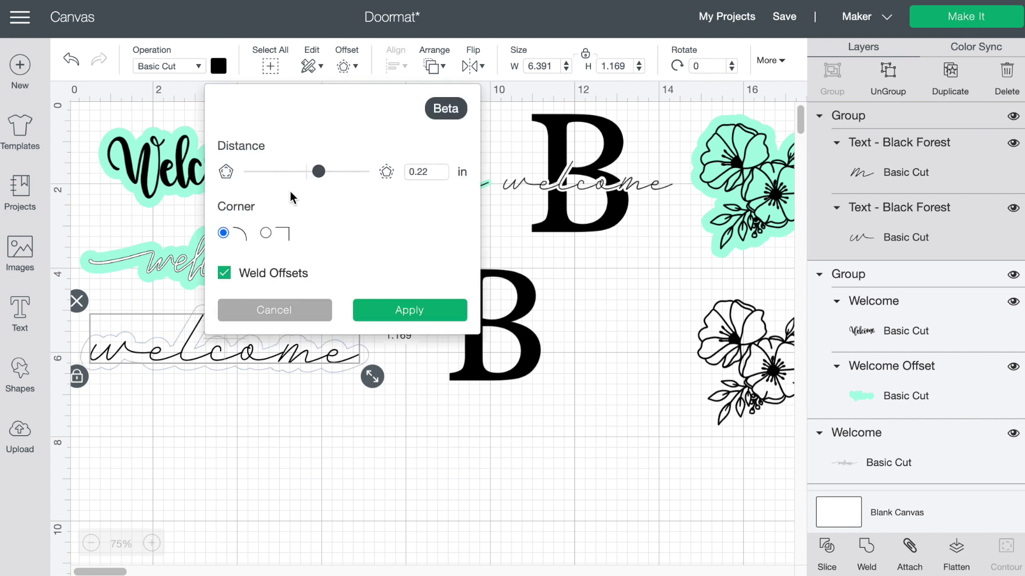
left_click(412, 309)
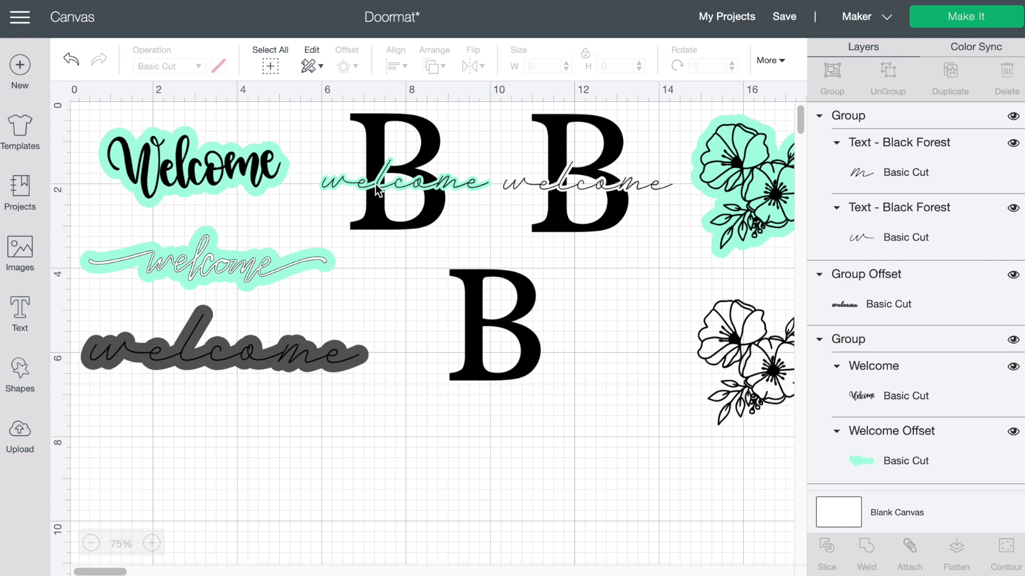
left_click(257, 364)
left_click(257, 370)
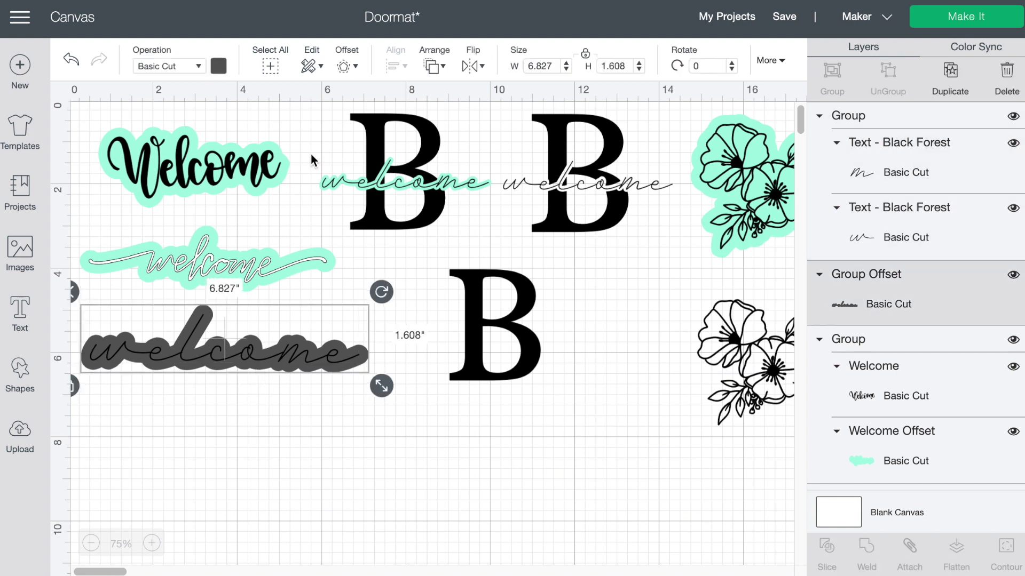
key("Delete")
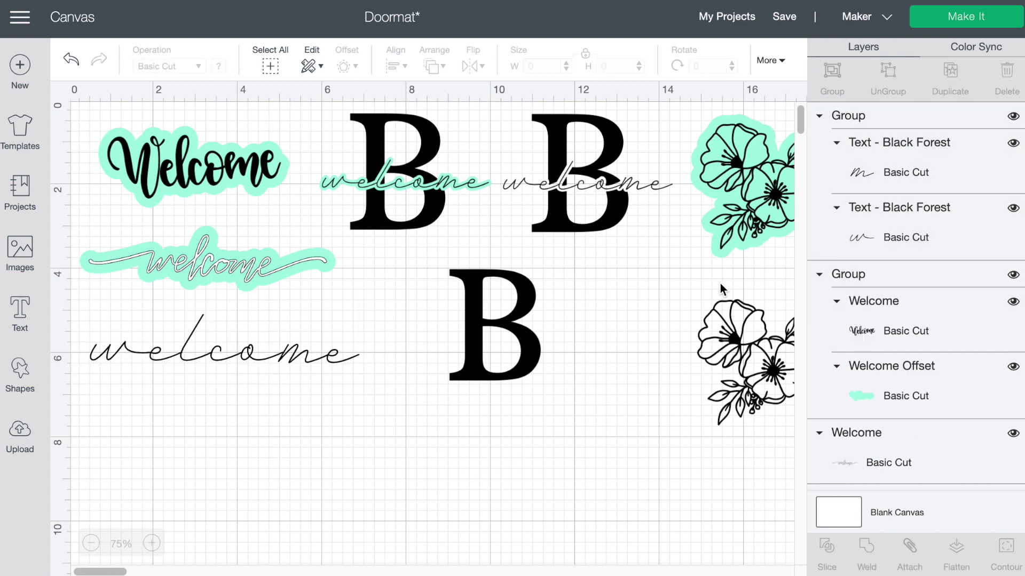
Surround the grouped script welcome with a 0.15 in offset outline
left_click(273, 360)
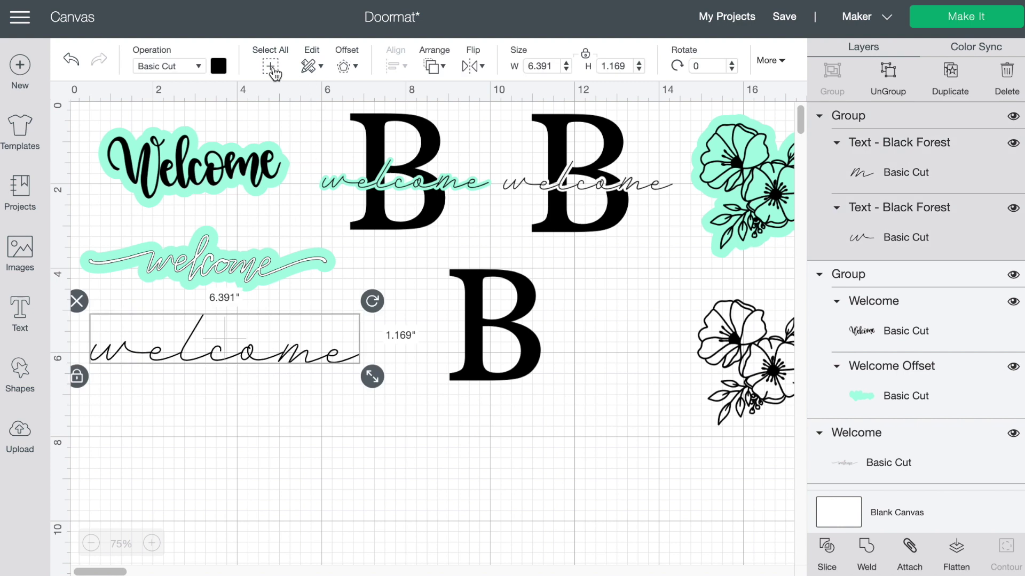
left_click(344, 66)
left_click(440, 173)
key("BackSpace")
type("22")
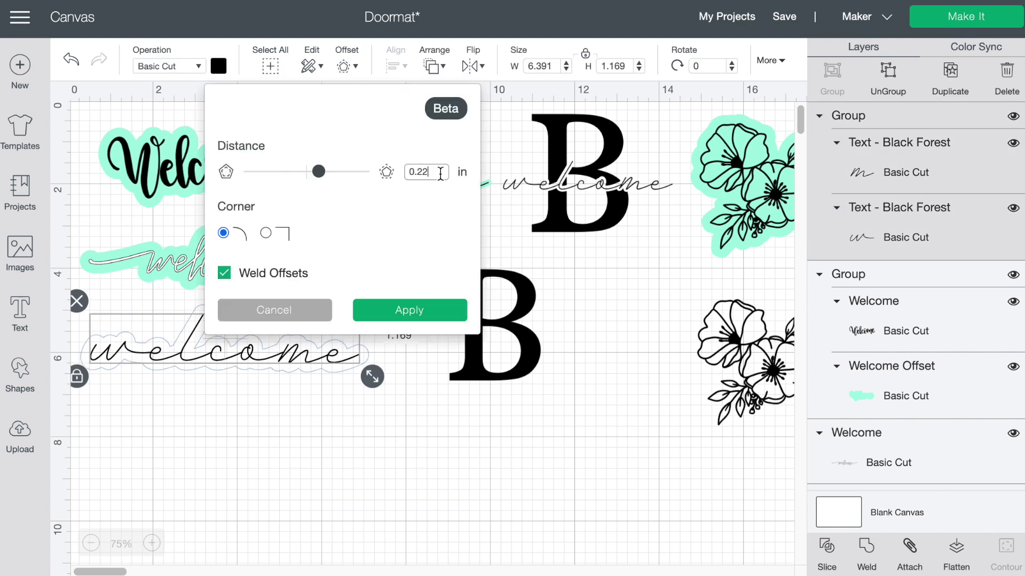
key("BackSpace")
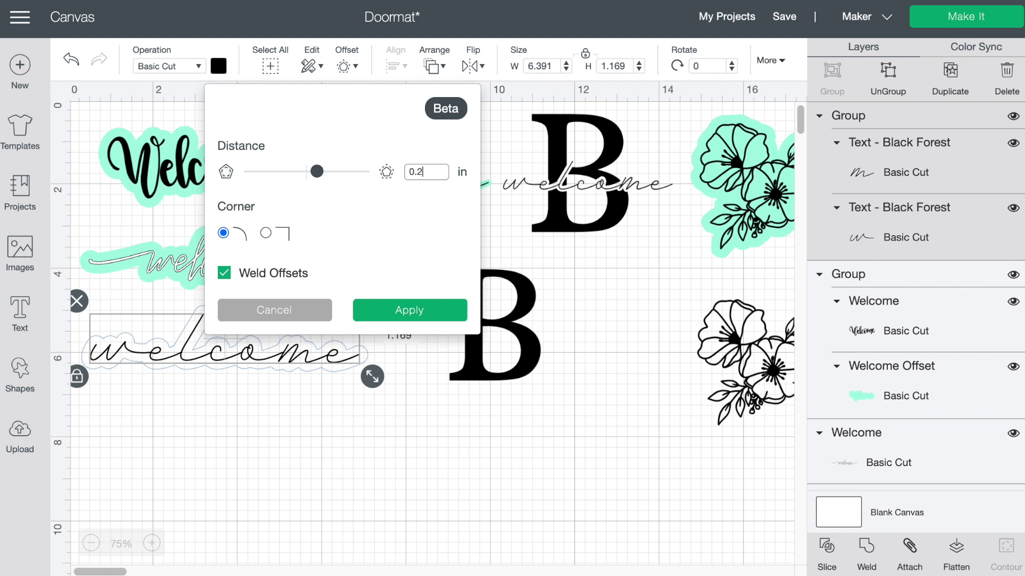
key("BackSpace")
type("15")
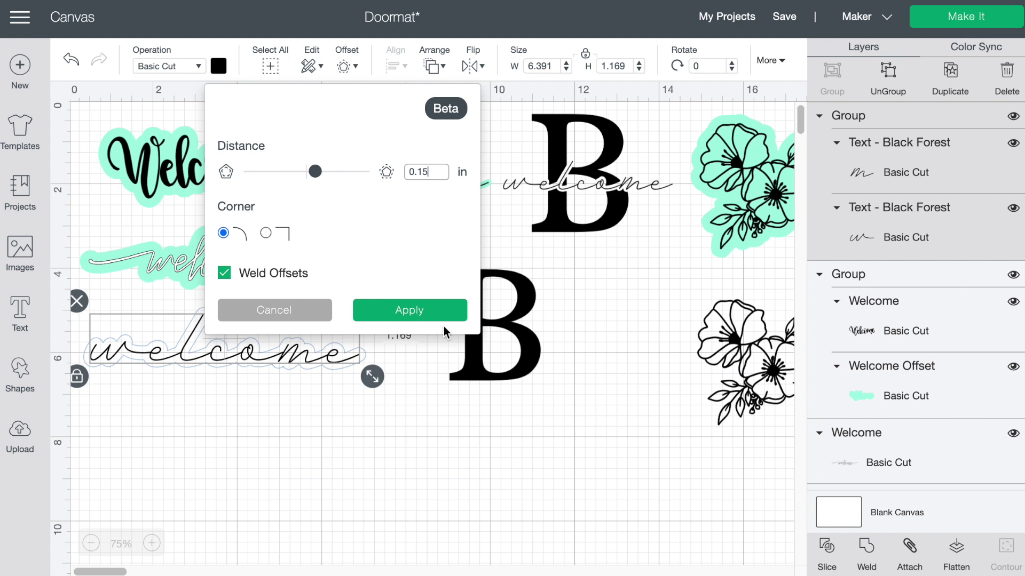
left_click(405, 310)
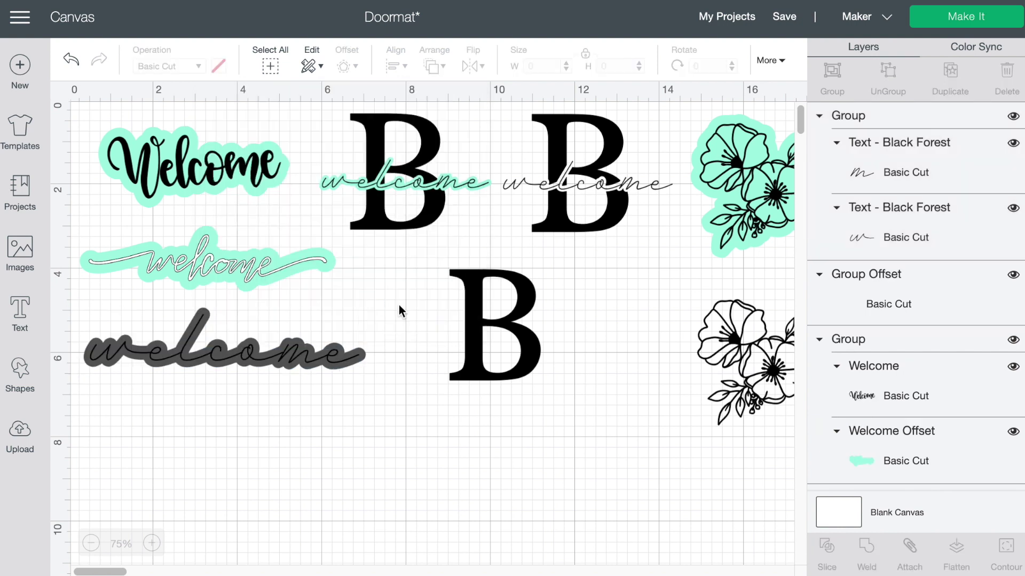
left_click(340, 371)
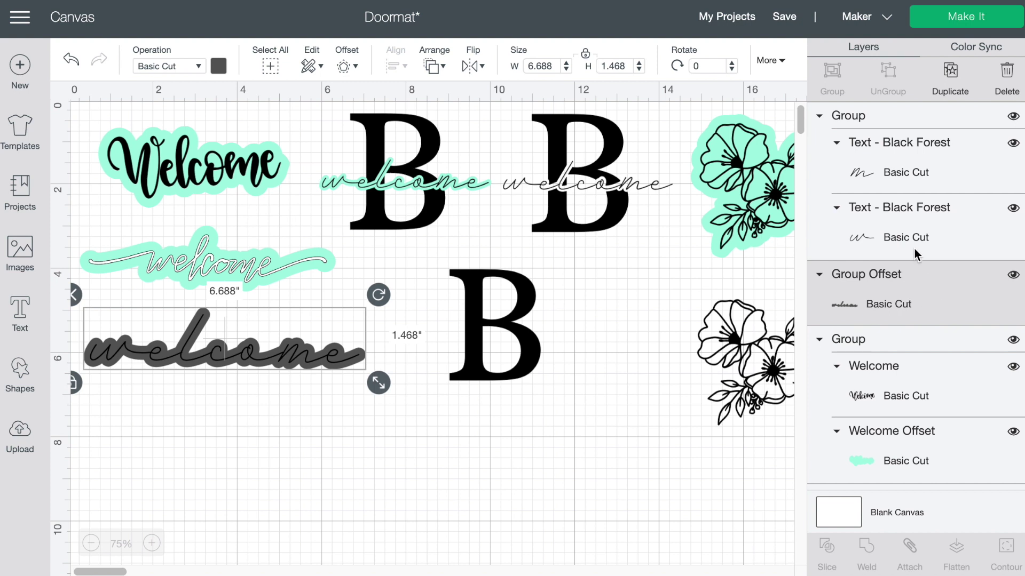
Group the 'welco' and 'me' texts with their Group Offset outline
left_click(901, 238)
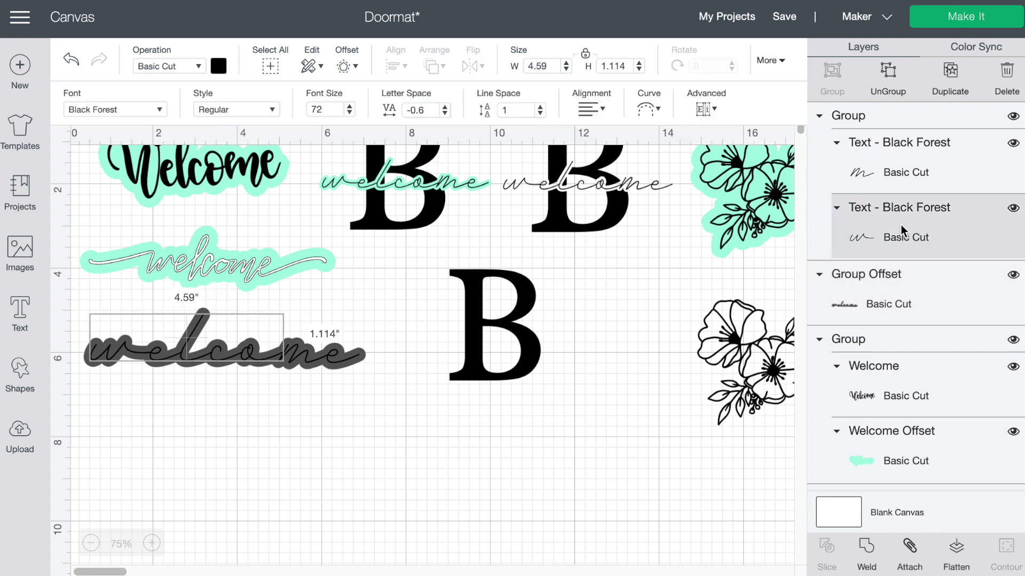
left_click(887, 149)
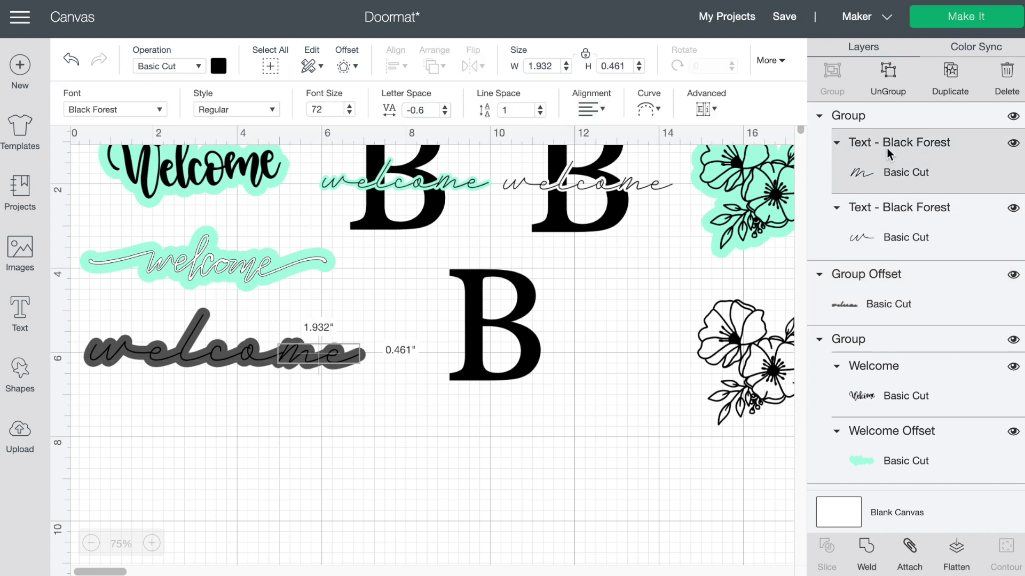
left_click(890, 303, "shift")
key("ctrl+g")
Shrink the welcome group to 5.393 x 1.184 in and lay it across the lower B
left_click_drag(240, 354, 538, 349)
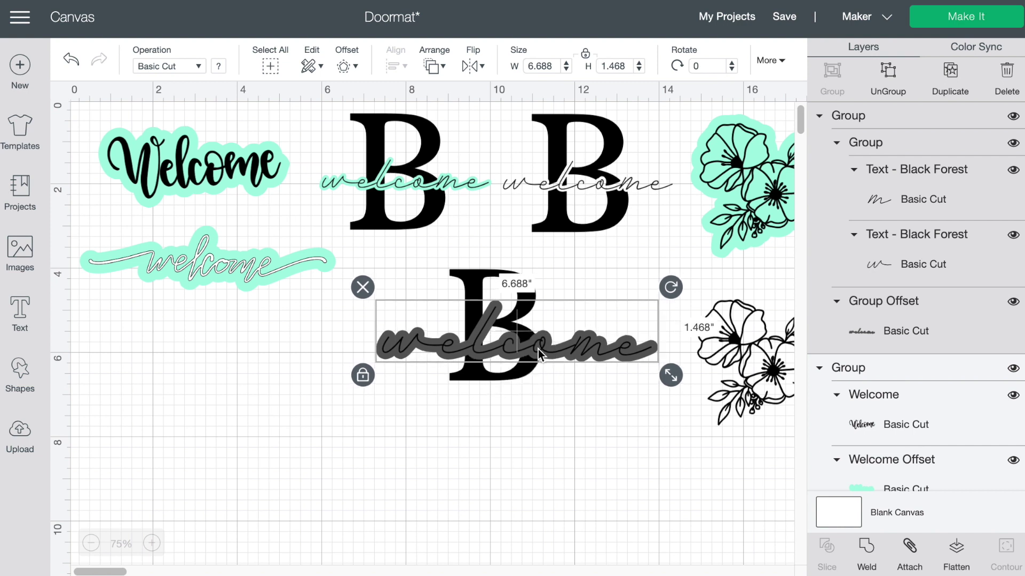
left_click_drag(671, 379, 614, 364)
left_click_drag(504, 340, 521, 346)
left_click(578, 421)
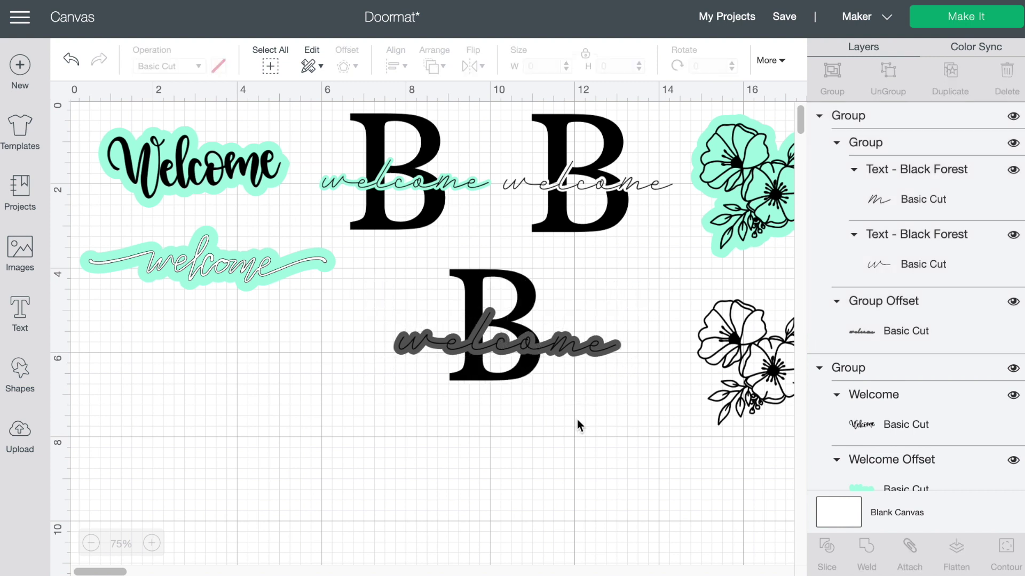
Center the lower B and welcome group horizontally, spanning 5.393 x 2.629 in
left_click(498, 377)
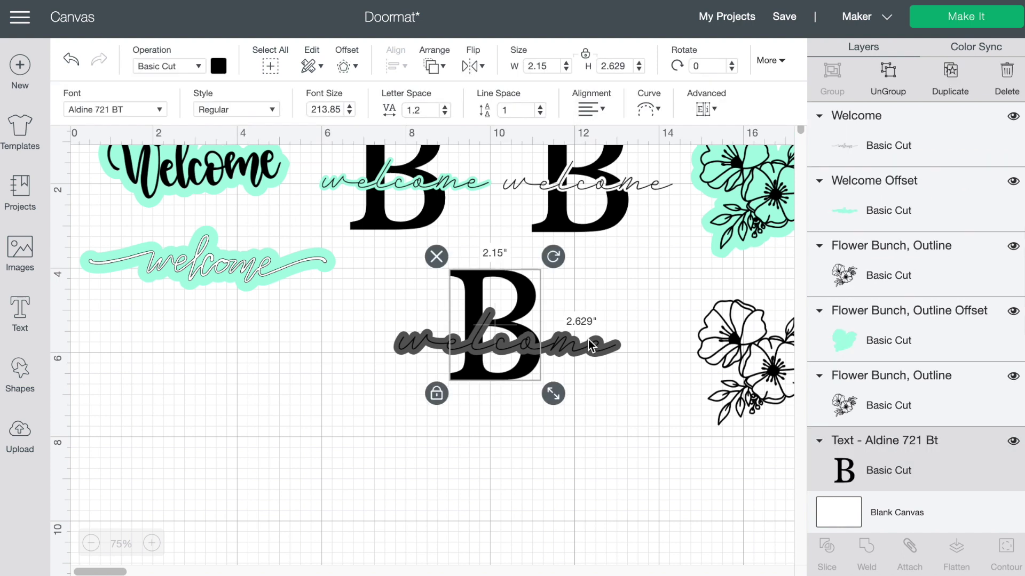
left_click(910, 148)
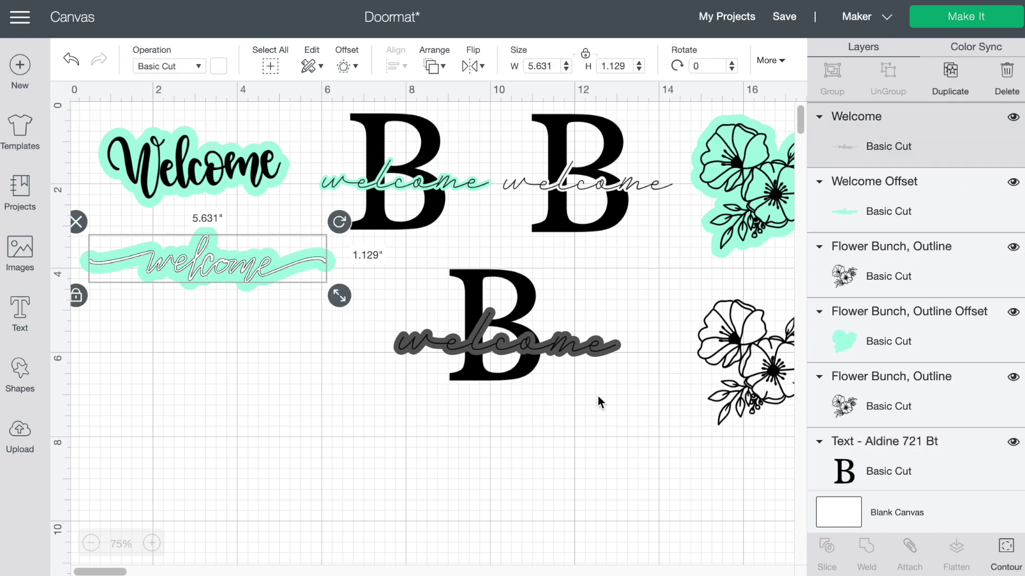
left_click(577, 356)
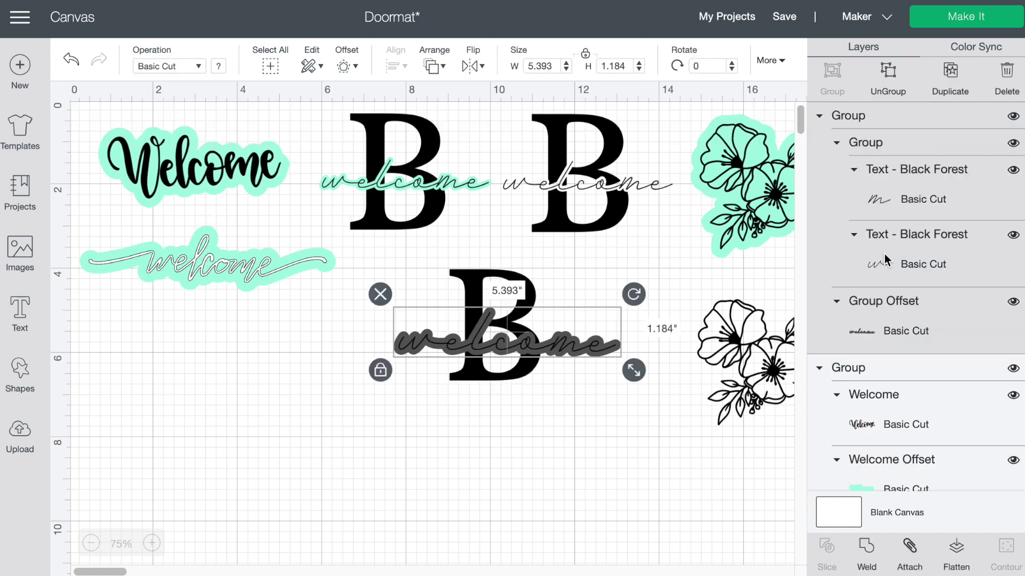
left_click(531, 293, "shift")
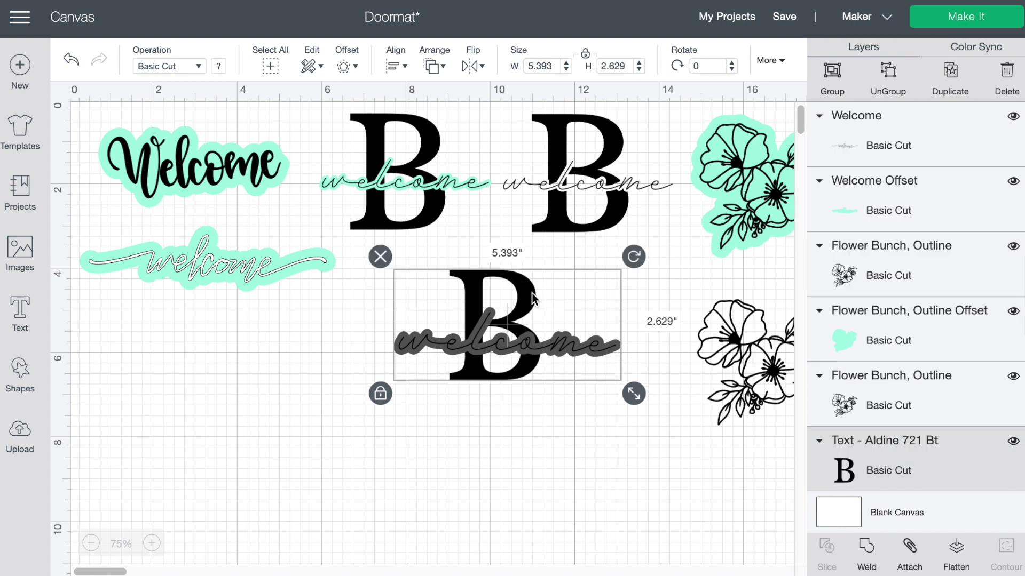
left_click(402, 66)
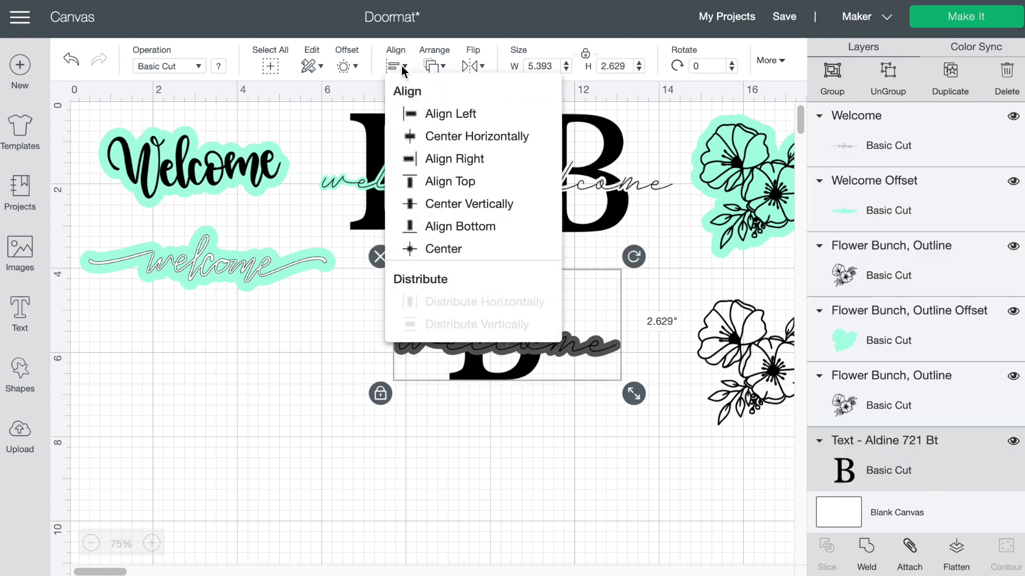
left_click(443, 138)
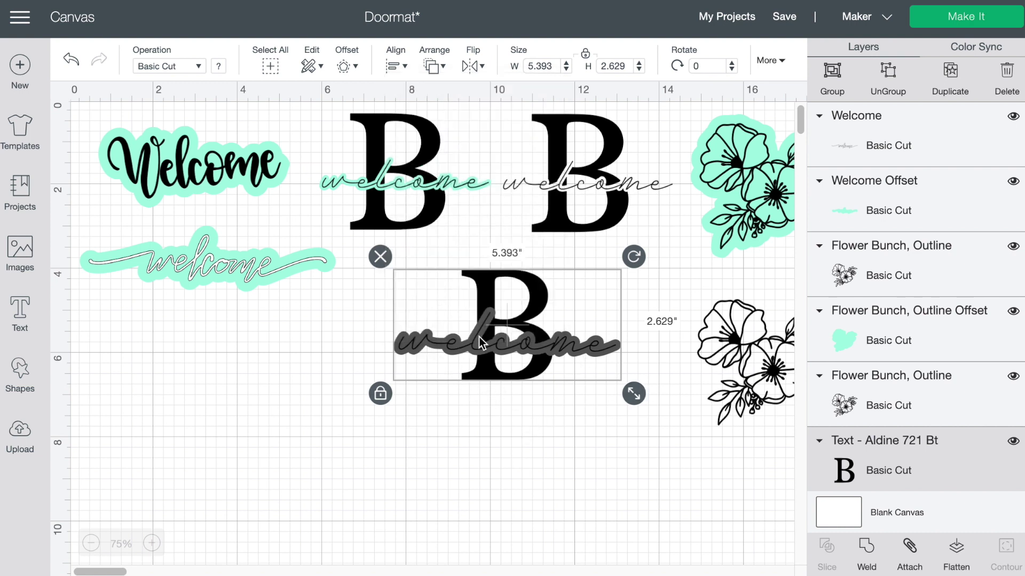
left_click(531, 446)
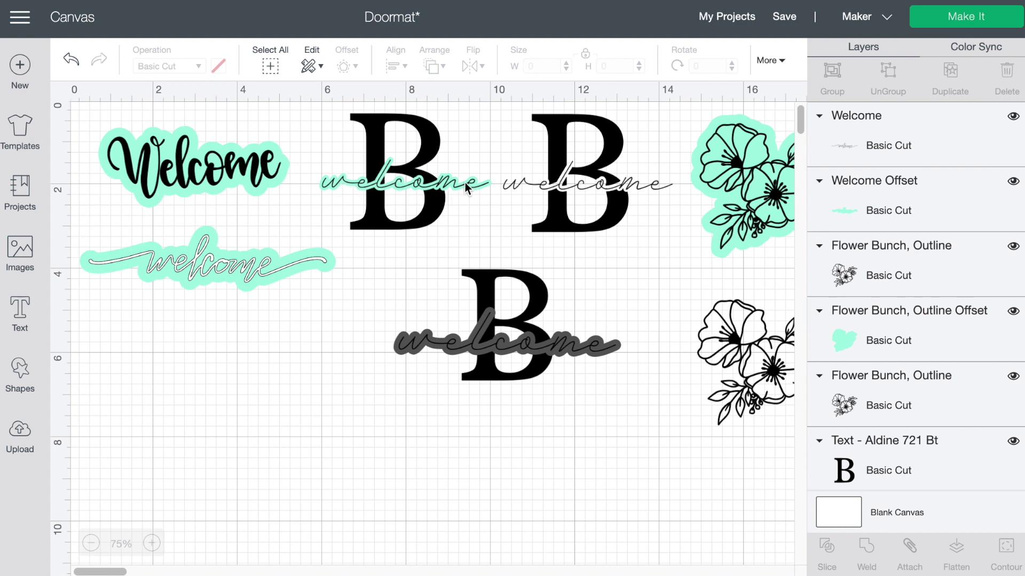
Recolour the Group Offset outline behind the lower welcome mint
left_click(440, 190)
left_click(259, 143)
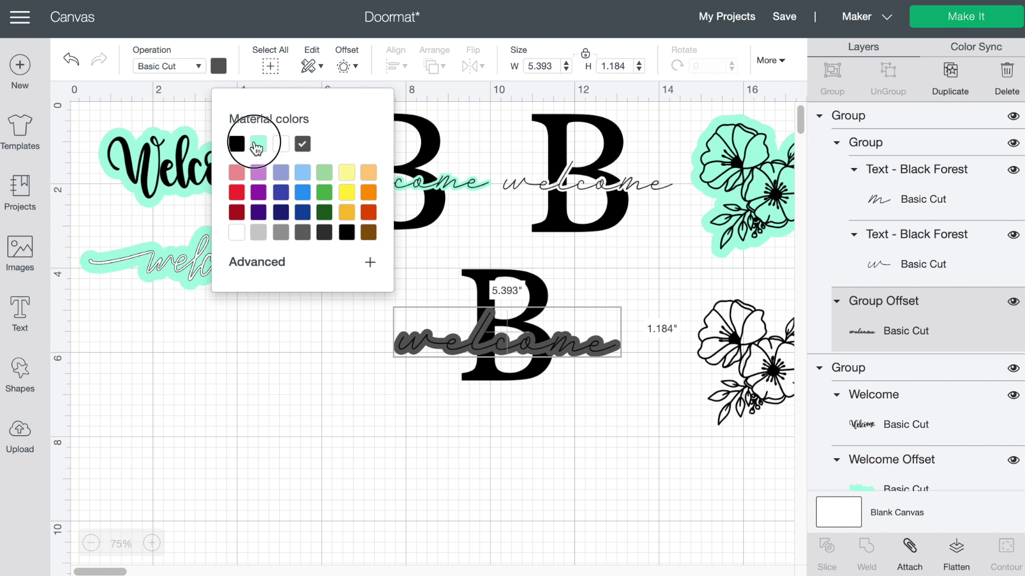
left_click(558, 458)
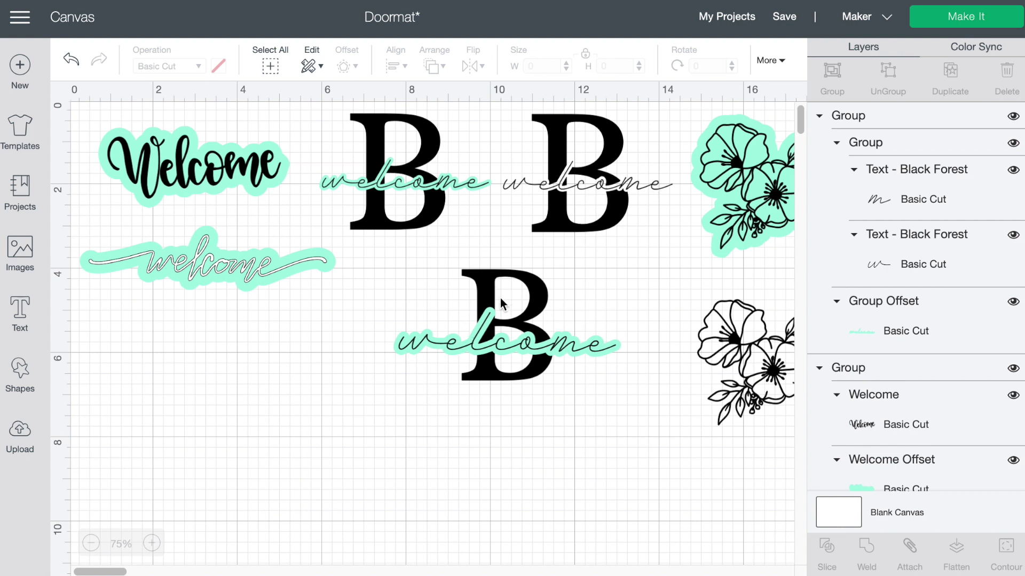
Ungroup the lower welcome and slice its mint outline with the B
left_click(476, 352)
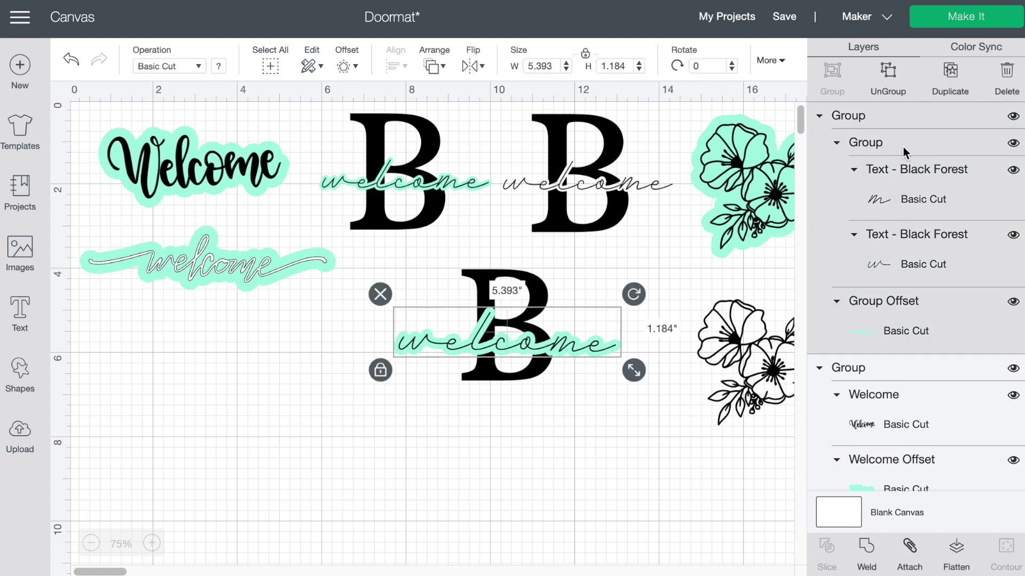
left_click(882, 84)
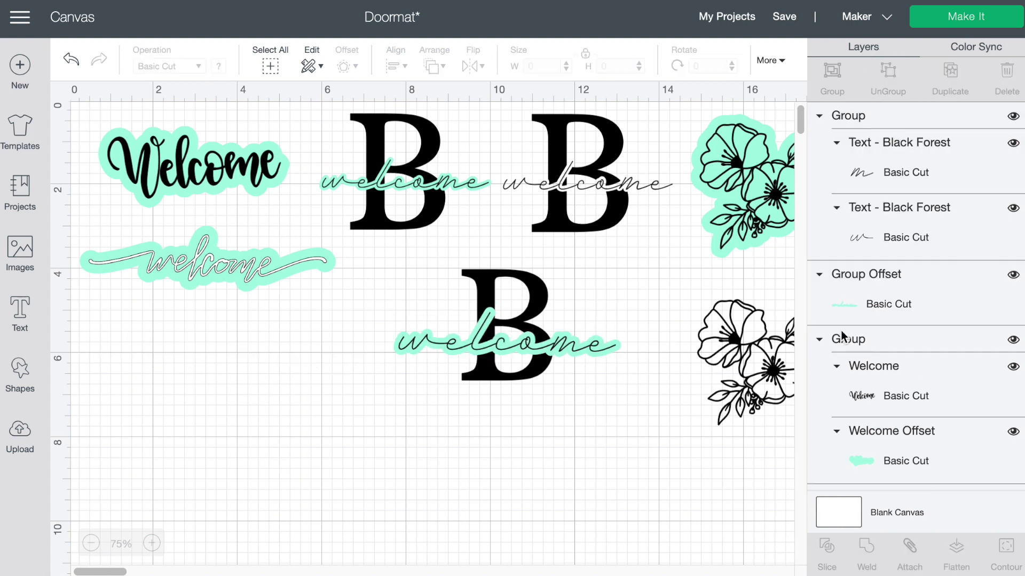
left_click(896, 305)
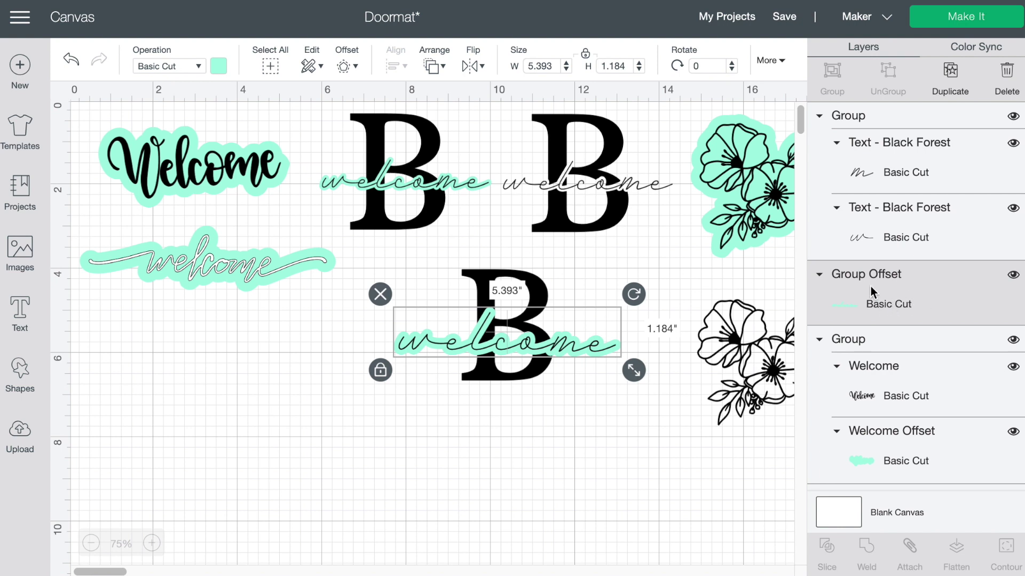
left_click(534, 299, "shift")
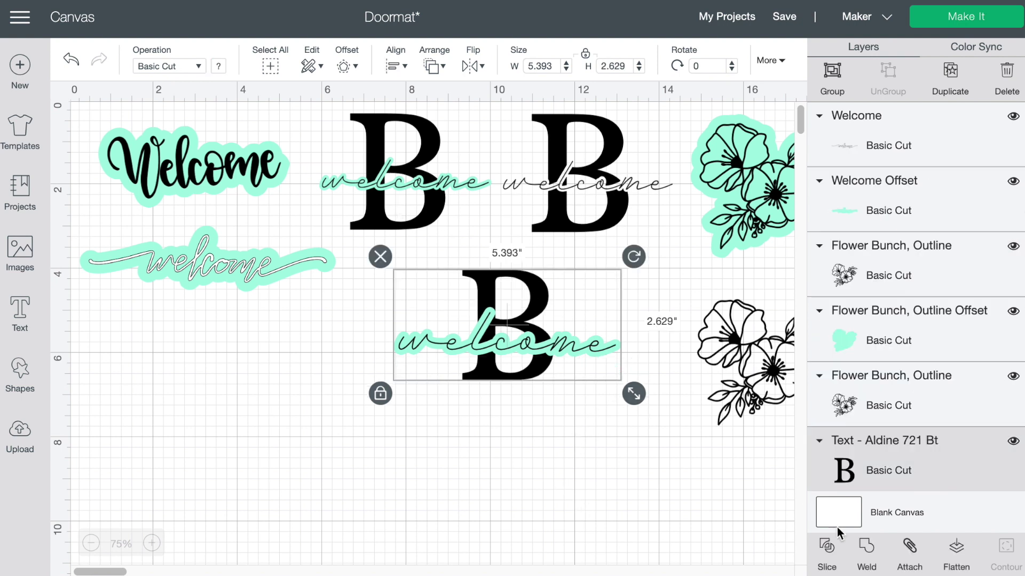
left_click(823, 552)
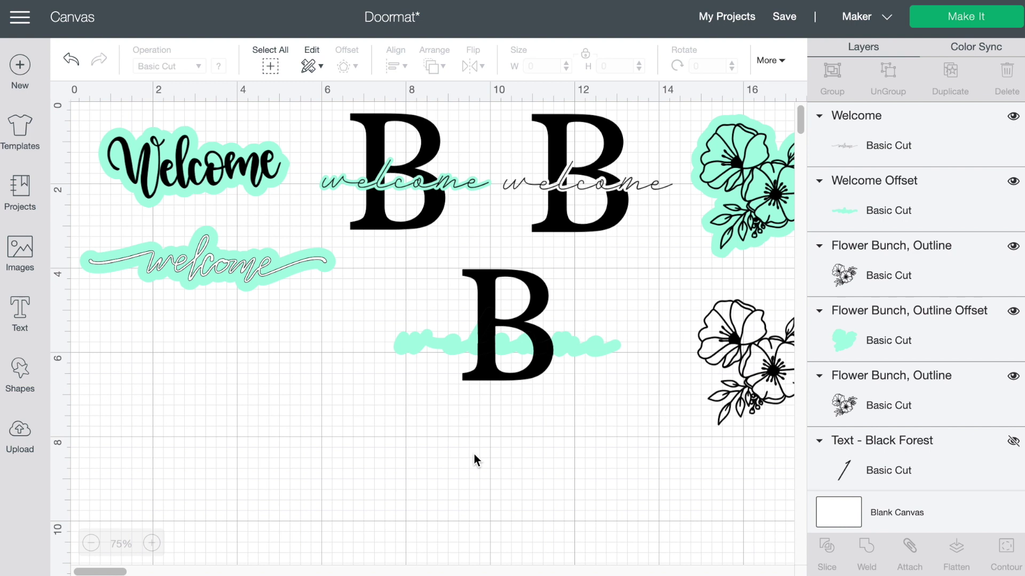
Delete the leftover teal and black Slice Result pieces
scroll(917, 358, "up", 5)
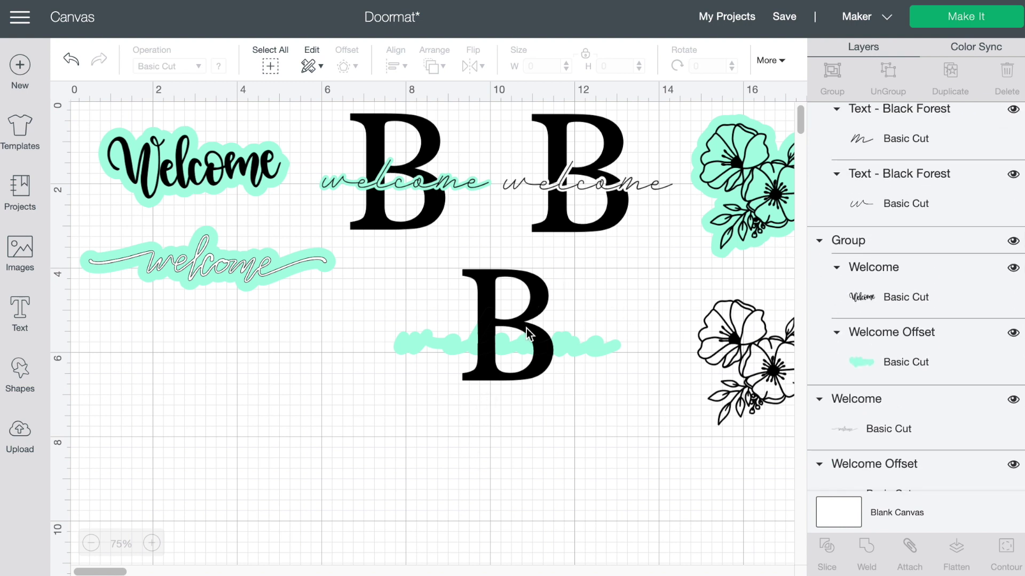
left_click(563, 346)
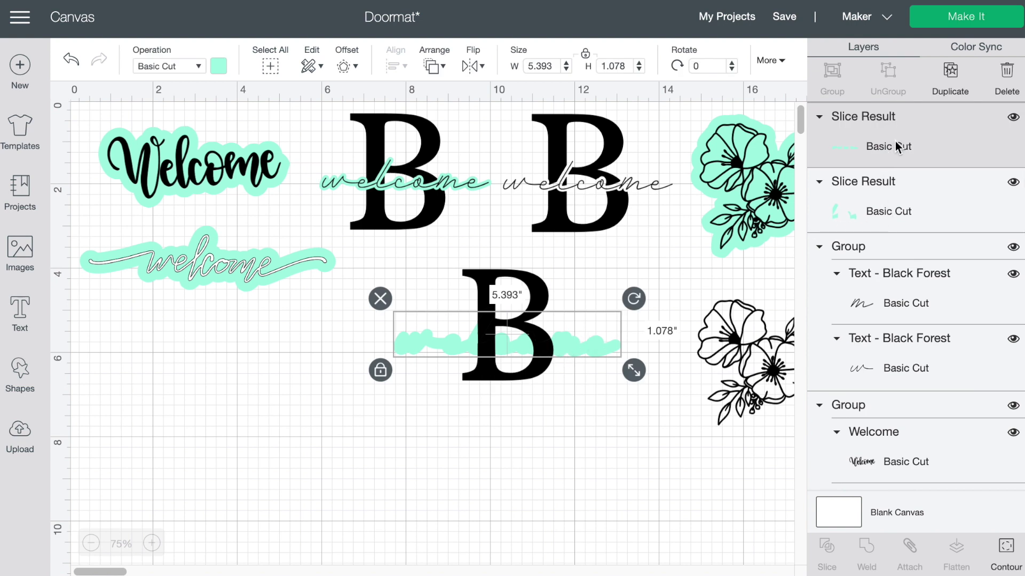
key("Delete")
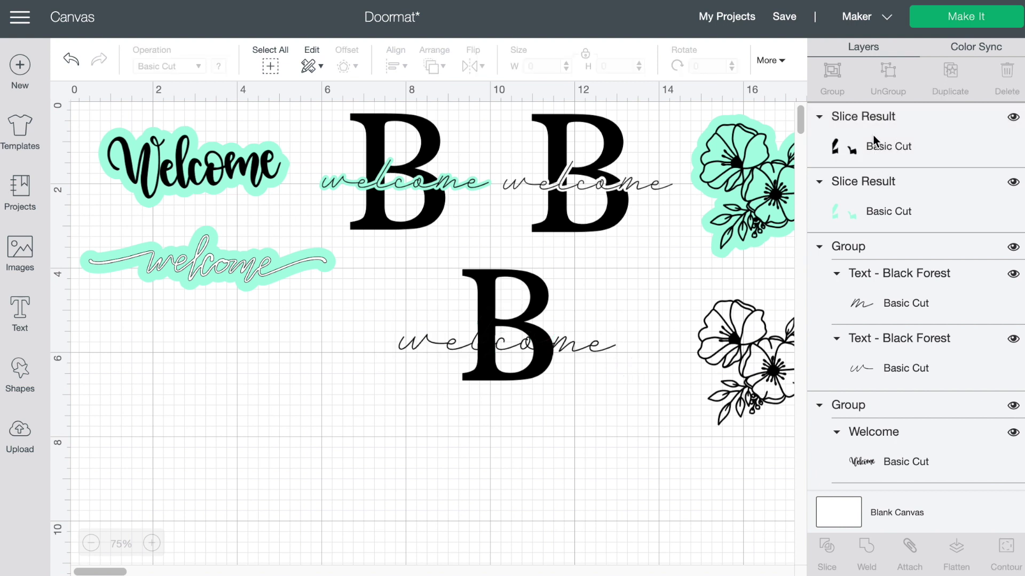
left_click(873, 135)
key("Delete")
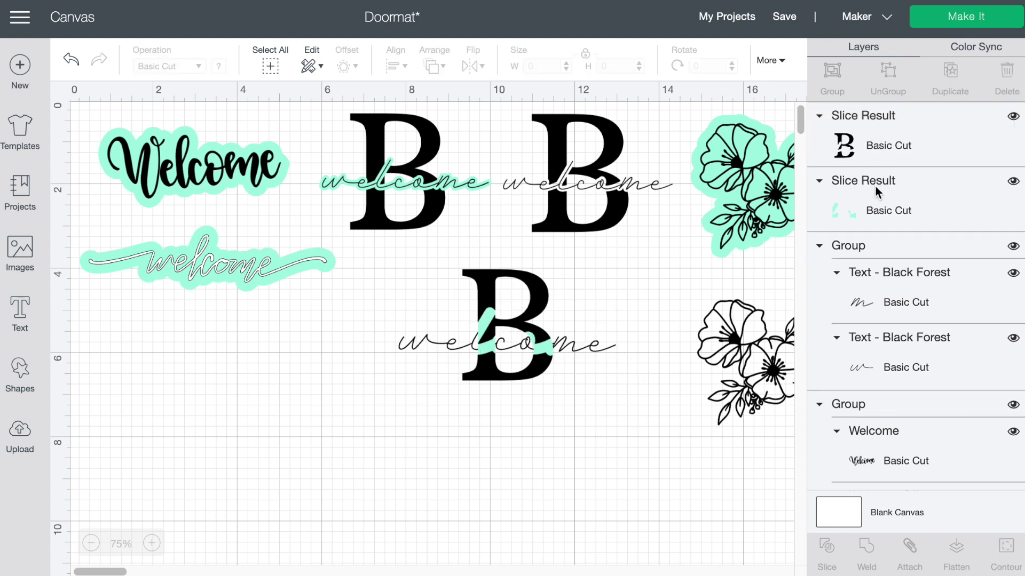
left_click(875, 187)
key("Delete")
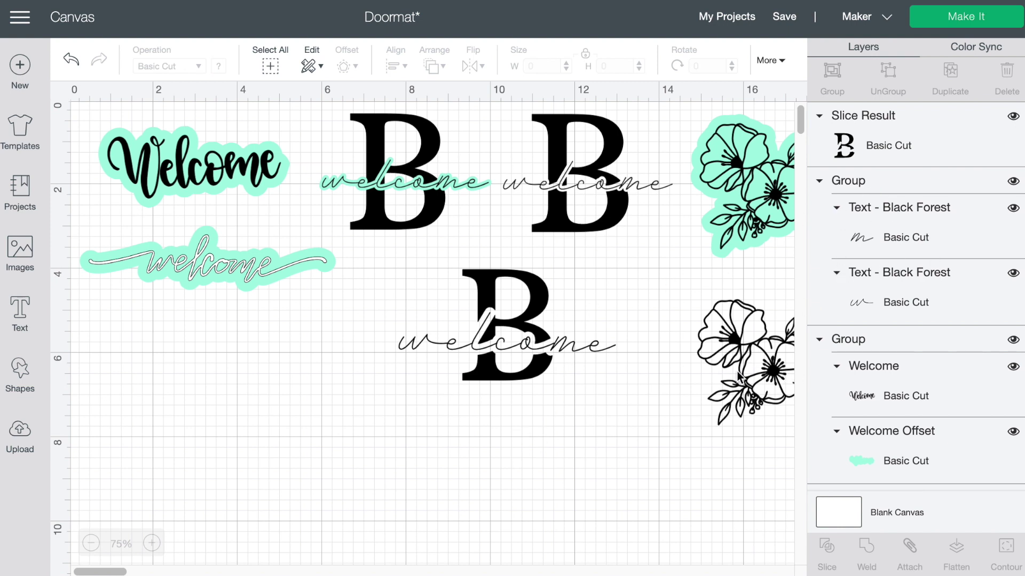
Group the knocked-out B with both welcome text layers
left_click(929, 151)
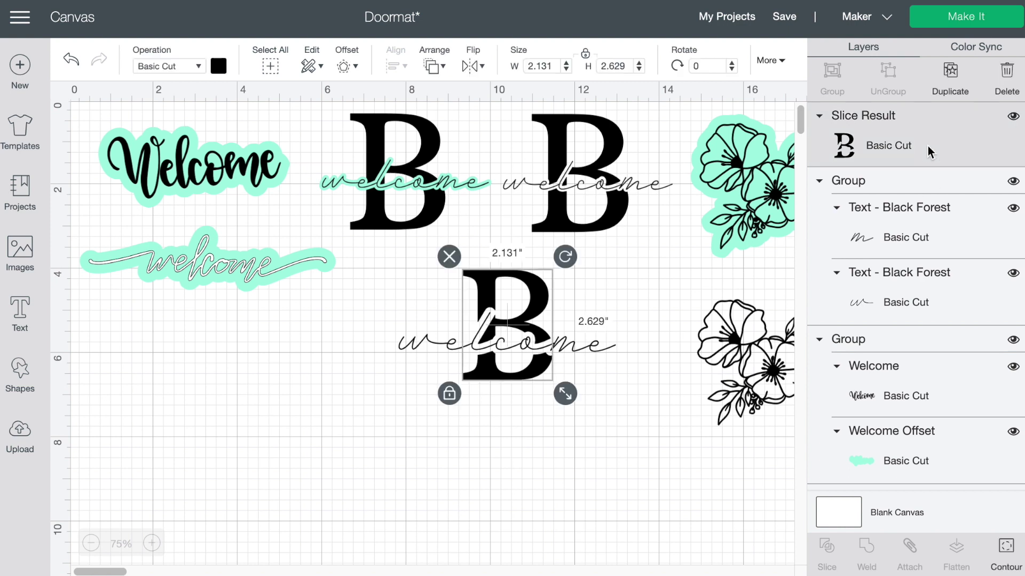
left_click(904, 223, "shift")
left_click(889, 302, "shift")
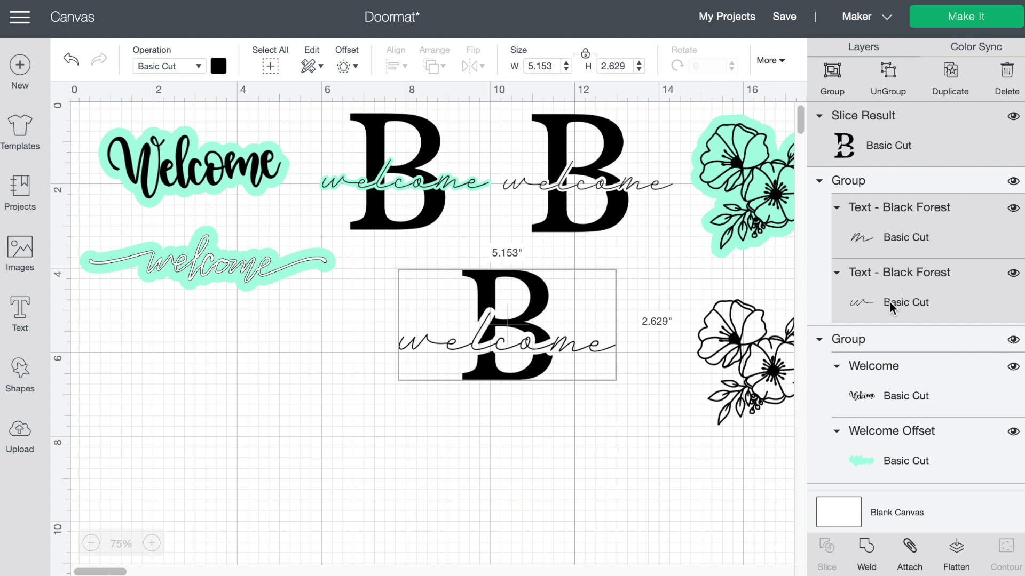
left_click(832, 77)
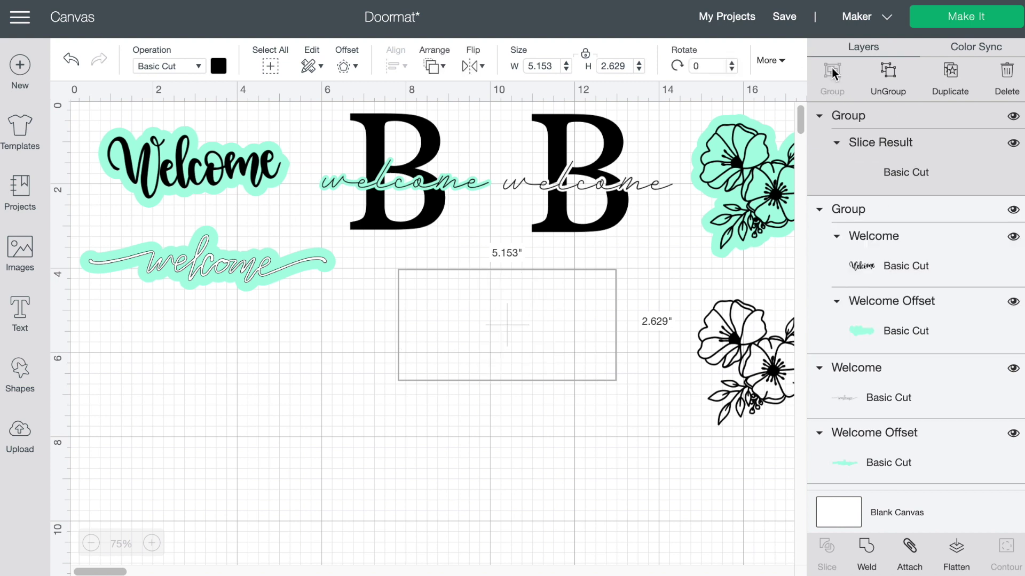
left_click(561, 410)
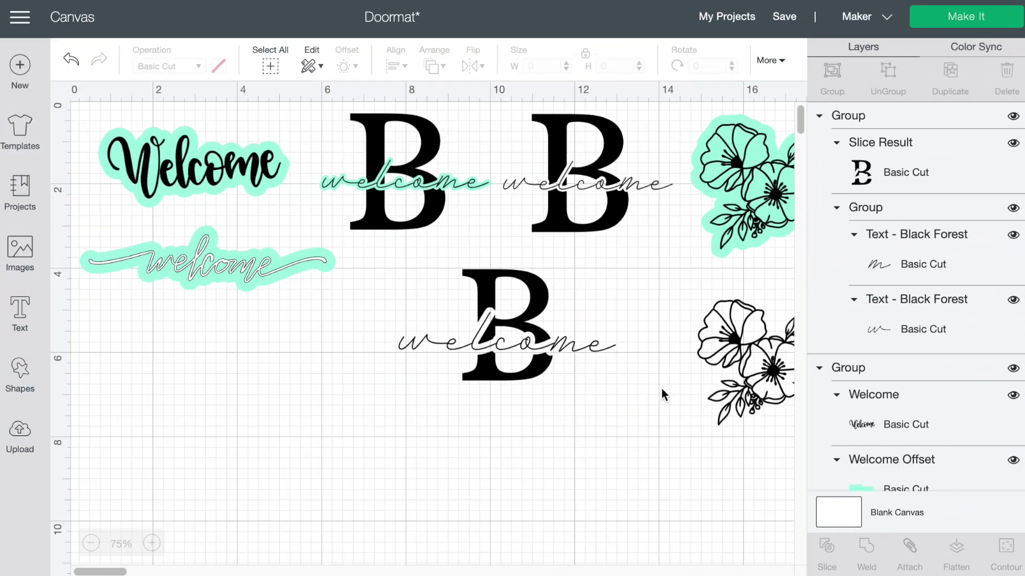
Select the second, plain black flower bunch and apply a 0.25 in rounded-corner offset around it
scroll(658, 363, "right", 3)
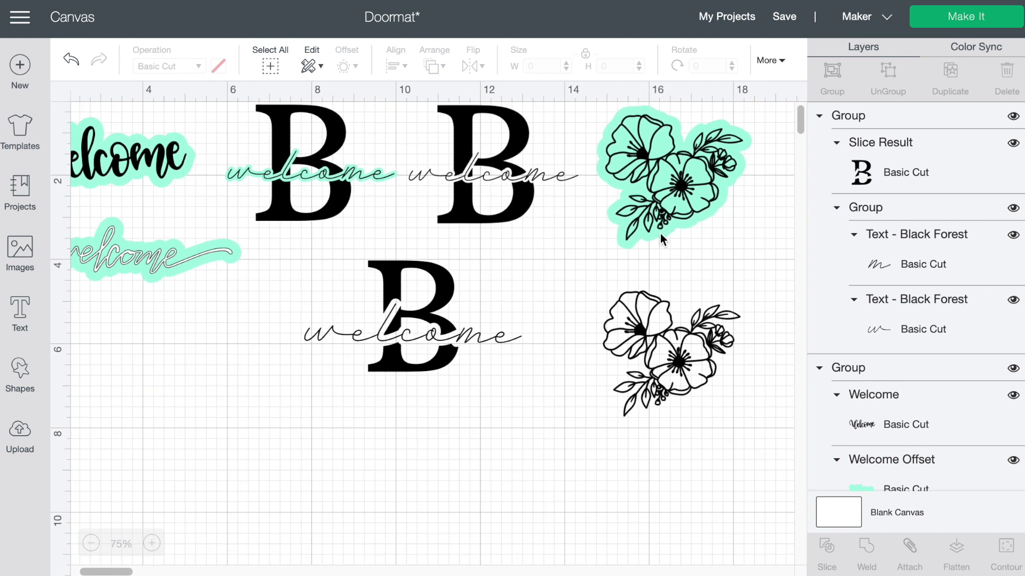
left_click(673, 190)
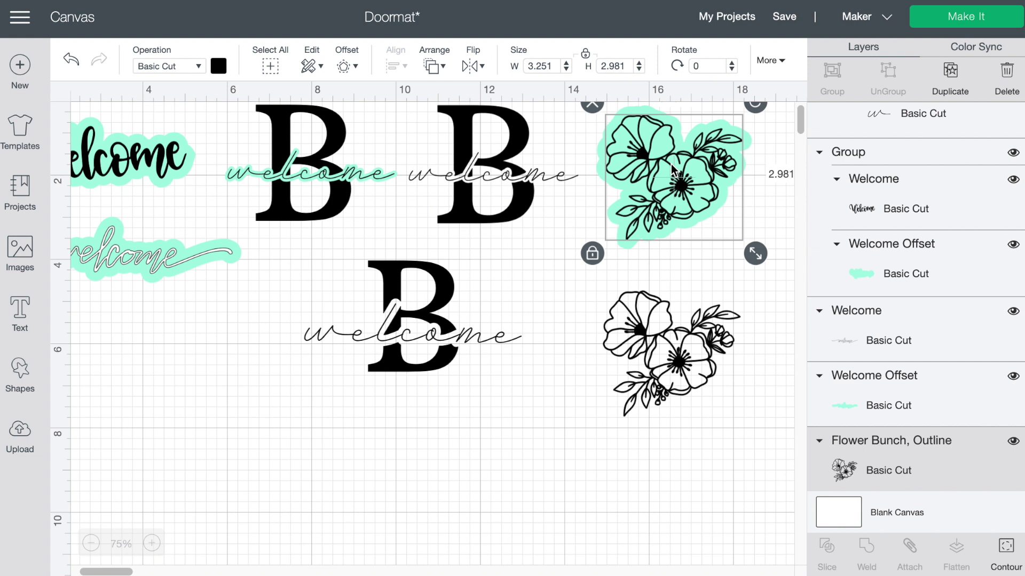
left_click(663, 348)
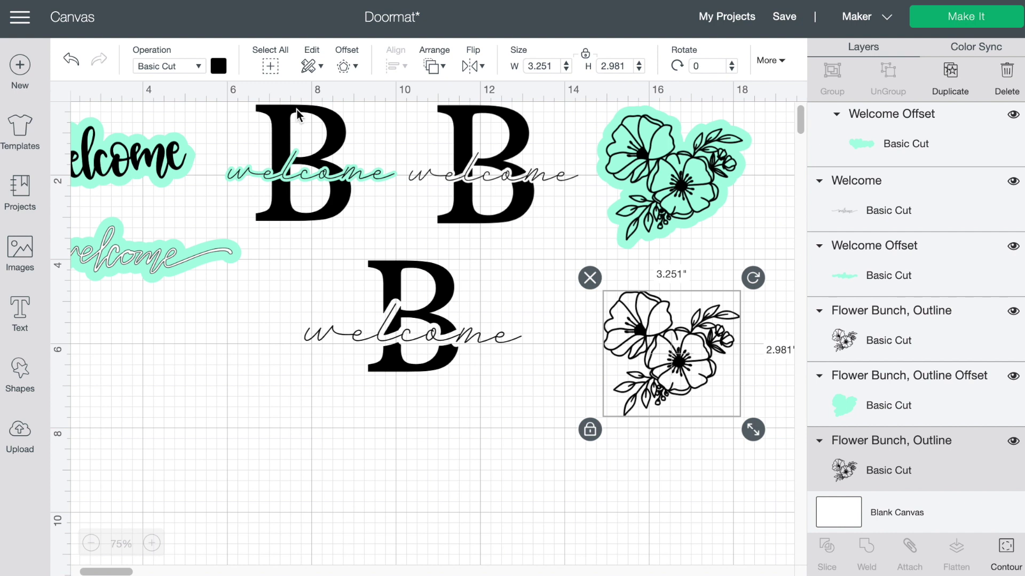
left_click(355, 66)
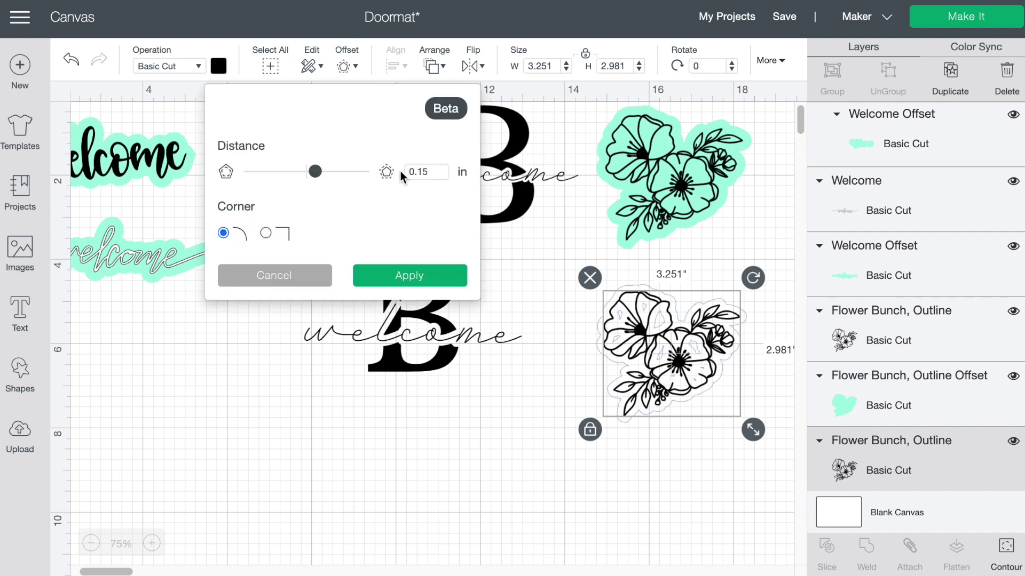
left_click(421, 172)
key("BackSpace")
key("BackSpace")
type("25")
left_click(398, 242)
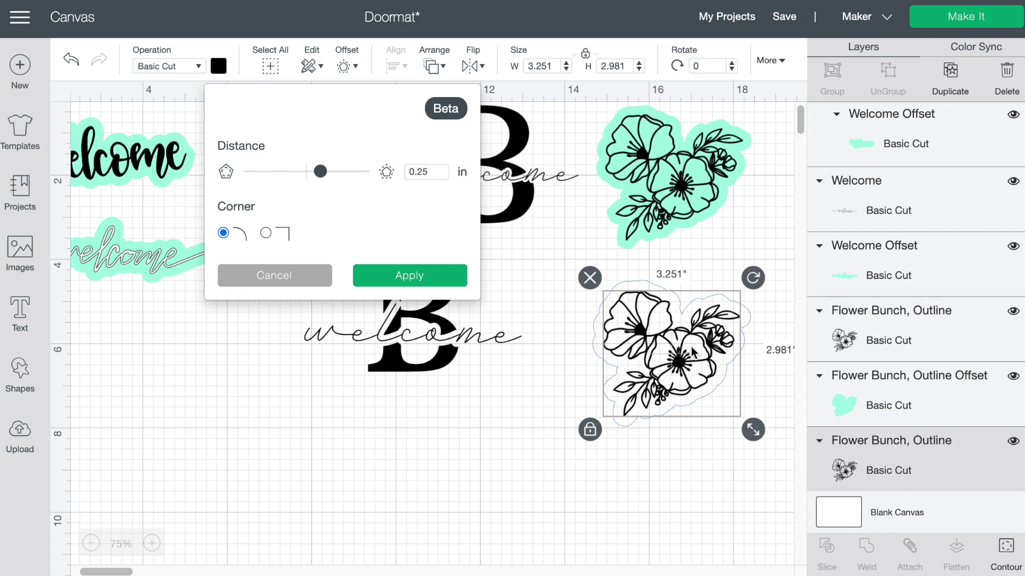
left_click(394, 275)
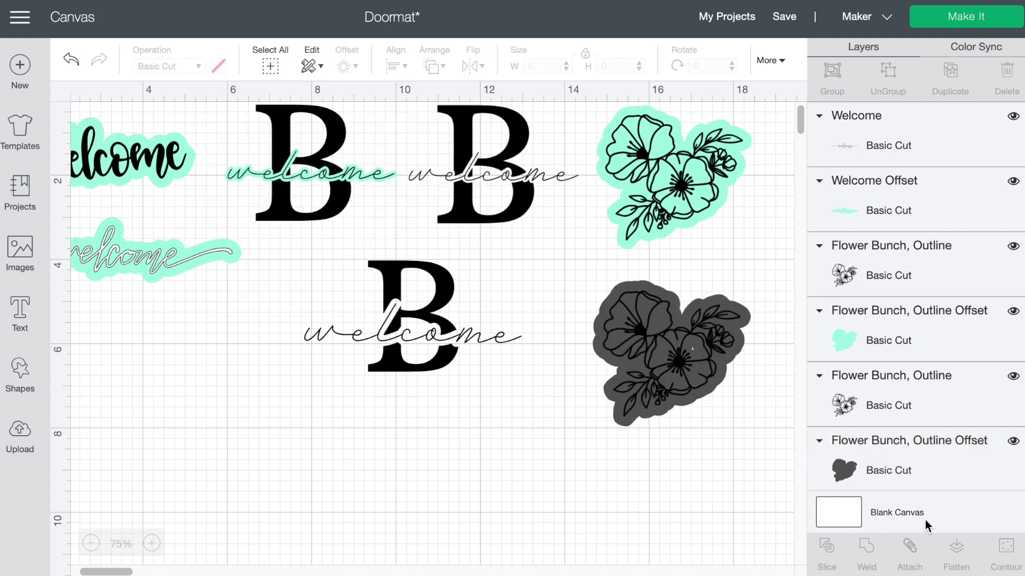
Hide the small triangle contour in the flower's new offset outline
left_click(925, 471)
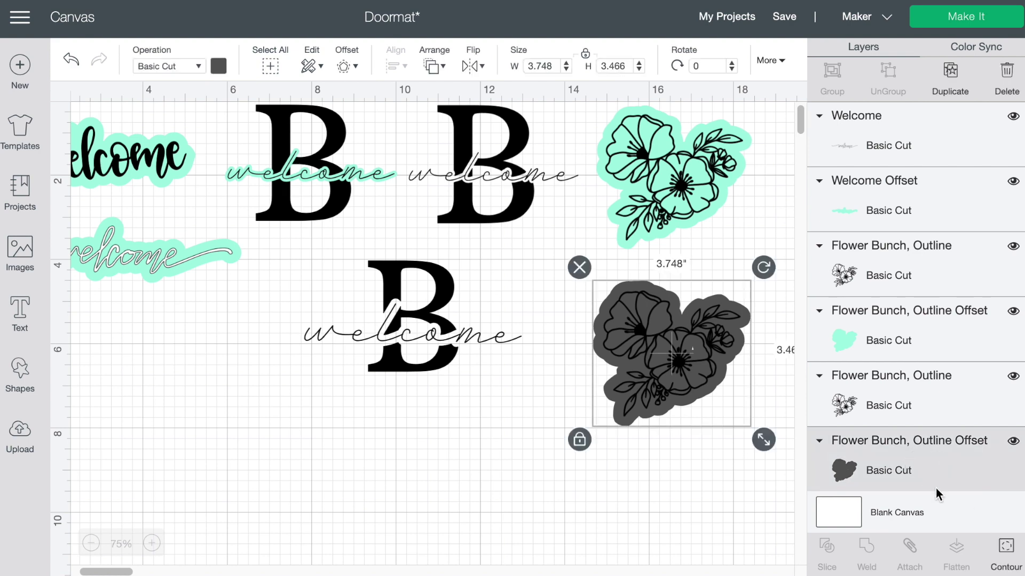
left_click(1010, 555)
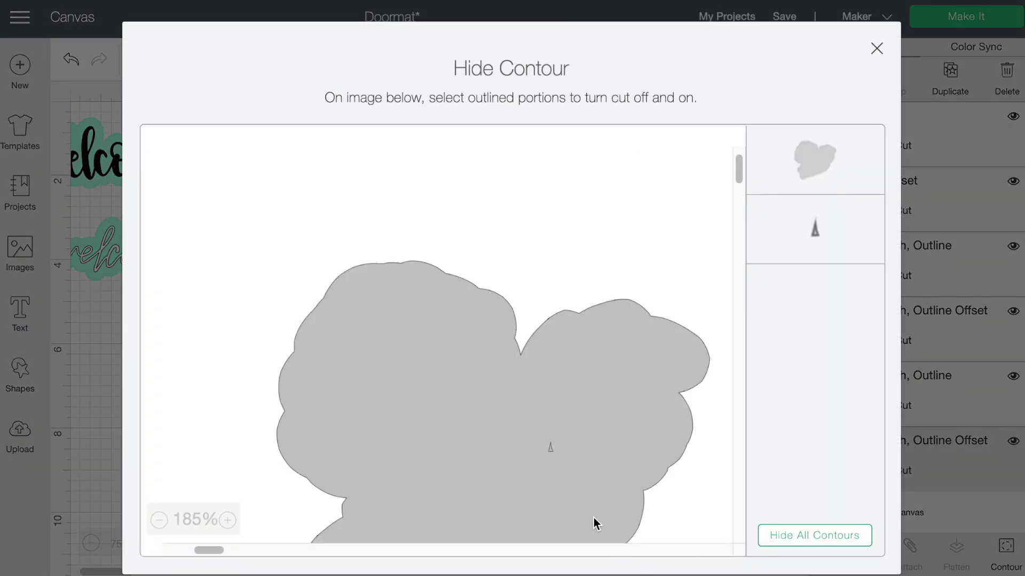
left_click(808, 241)
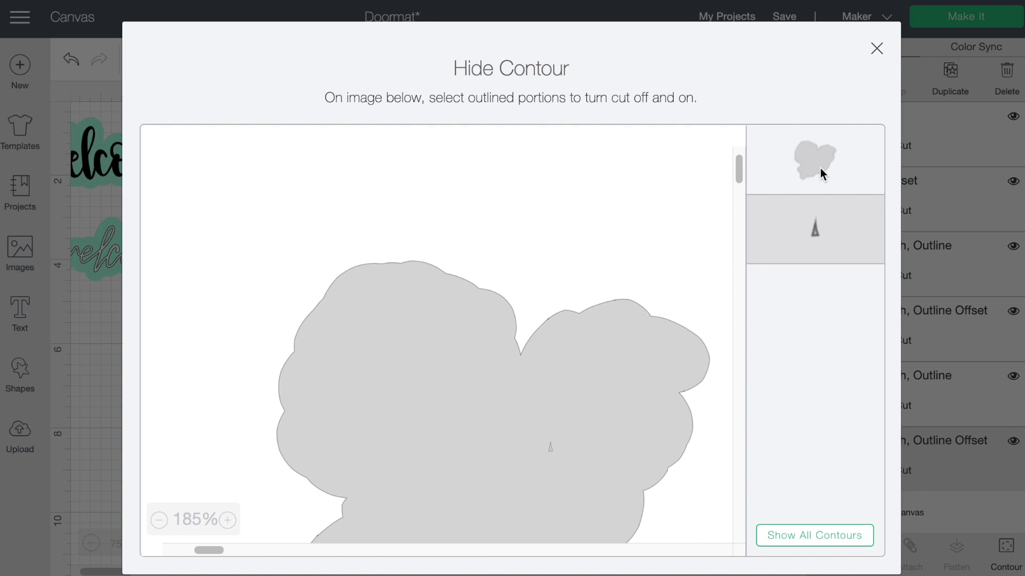
left_click(920, 411)
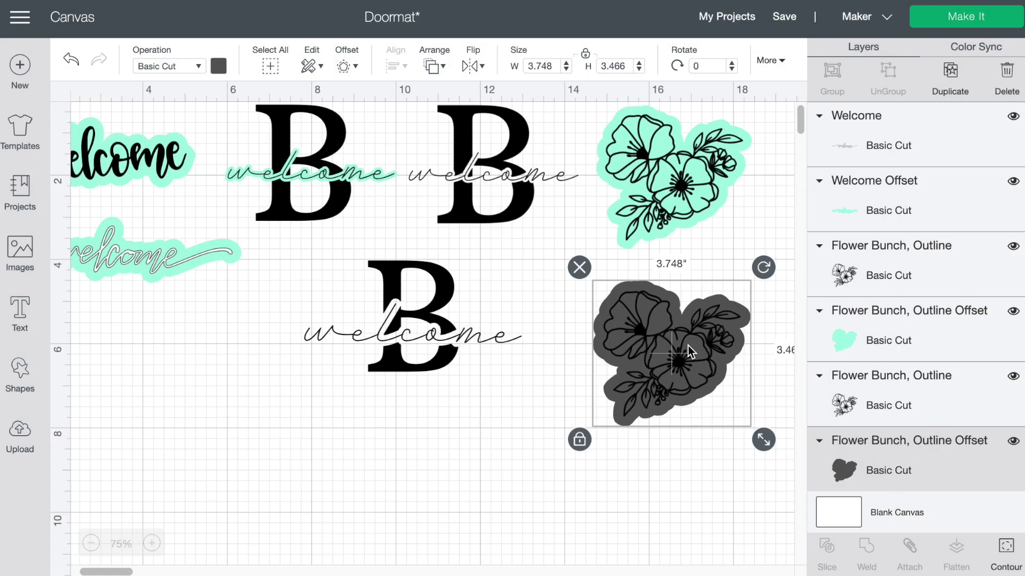
Colour the flower's offset outline mint and deselect it
left_click(218, 67)
left_click(260, 145)
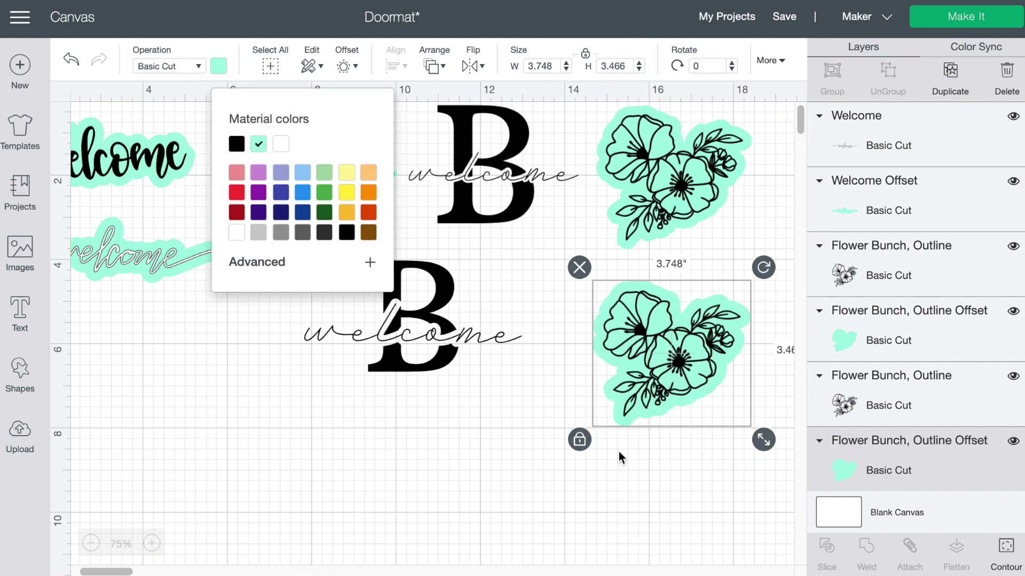
left_click(715, 513)
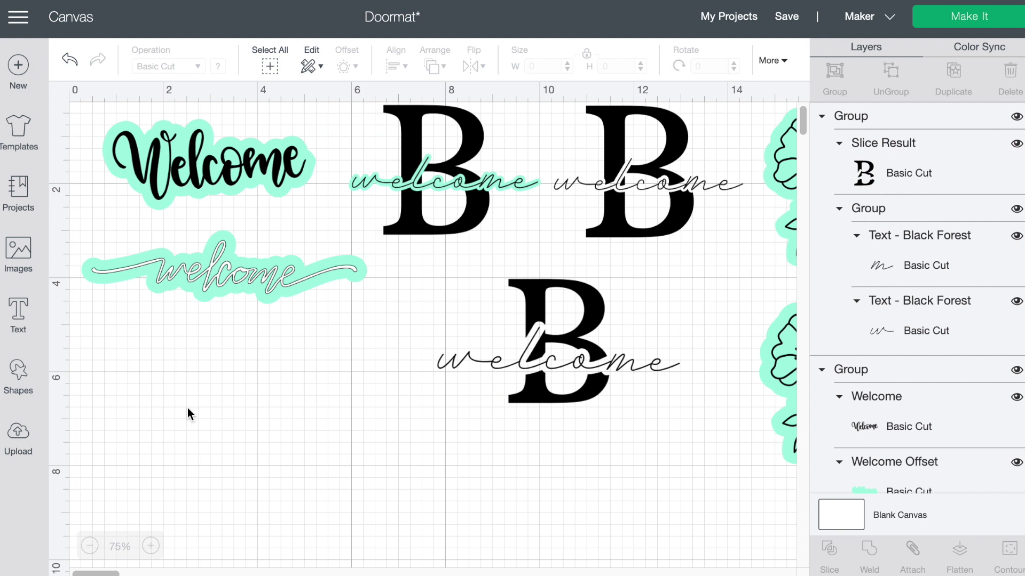
Search images for 'heart', insert the red heart and place it left below the welcome words
left_click(19, 249)
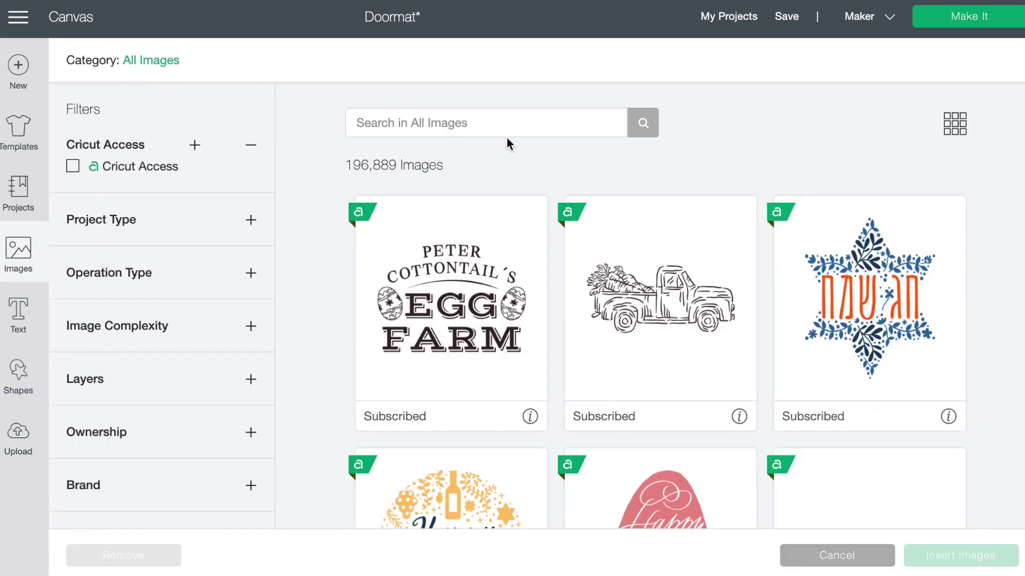
type("heart")
key("Return")
scroll(606, 231, "down", 10)
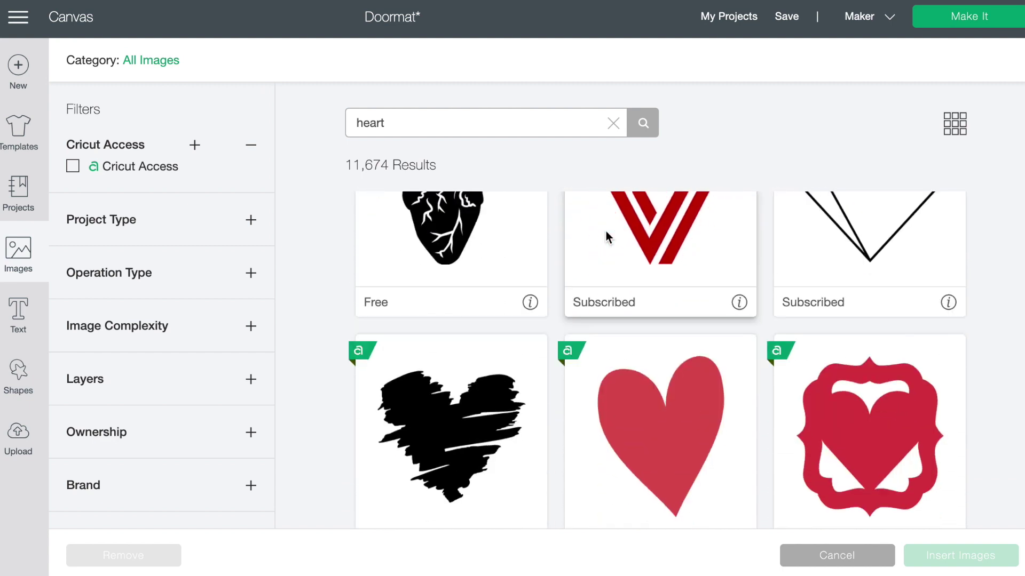
left_click(607, 231)
left_click(976, 555)
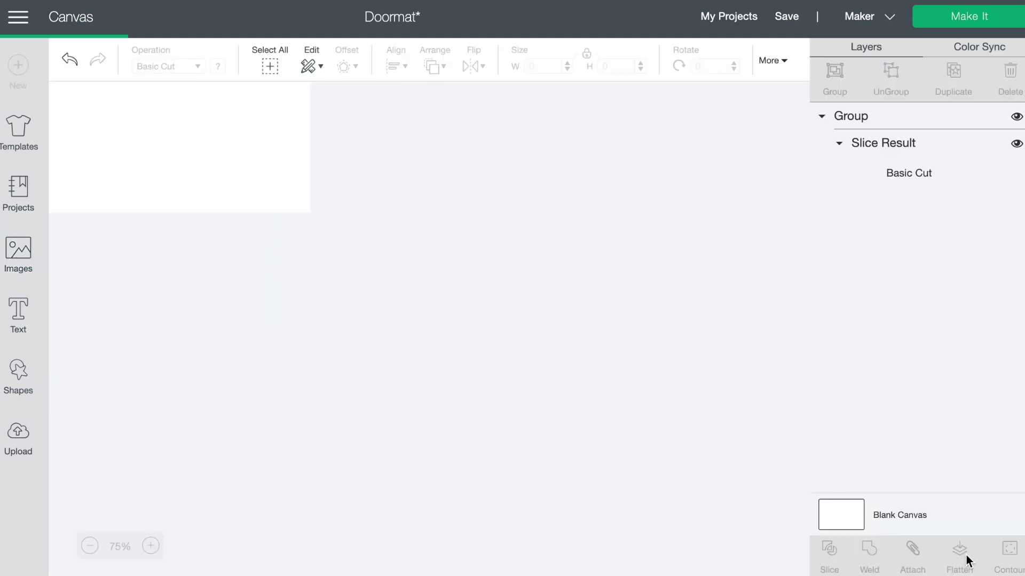
left_click_drag(513, 559, 308, 360)
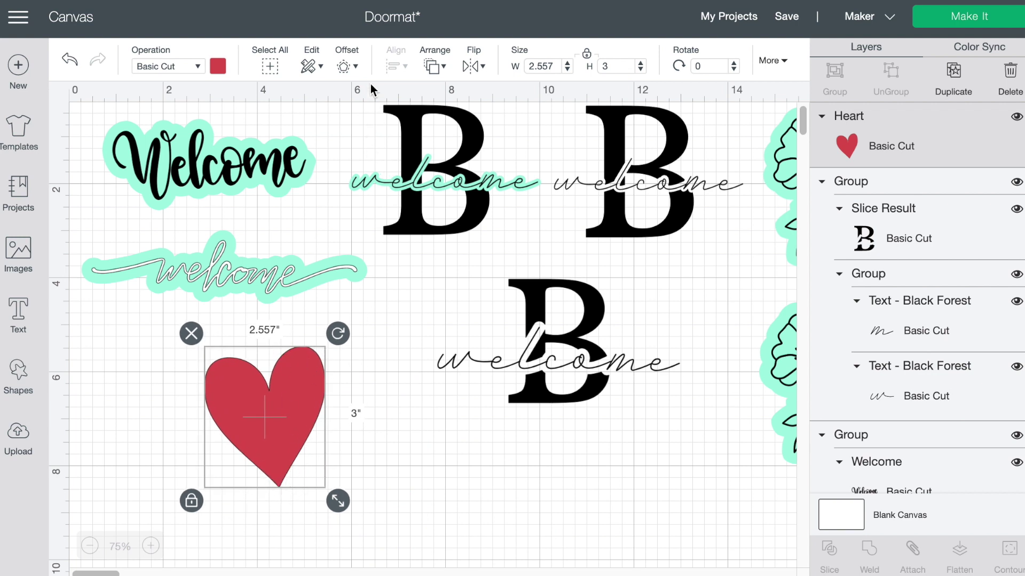
Apply a 0.25 in offset with sharp square corners around the red heart
left_click(353, 68)
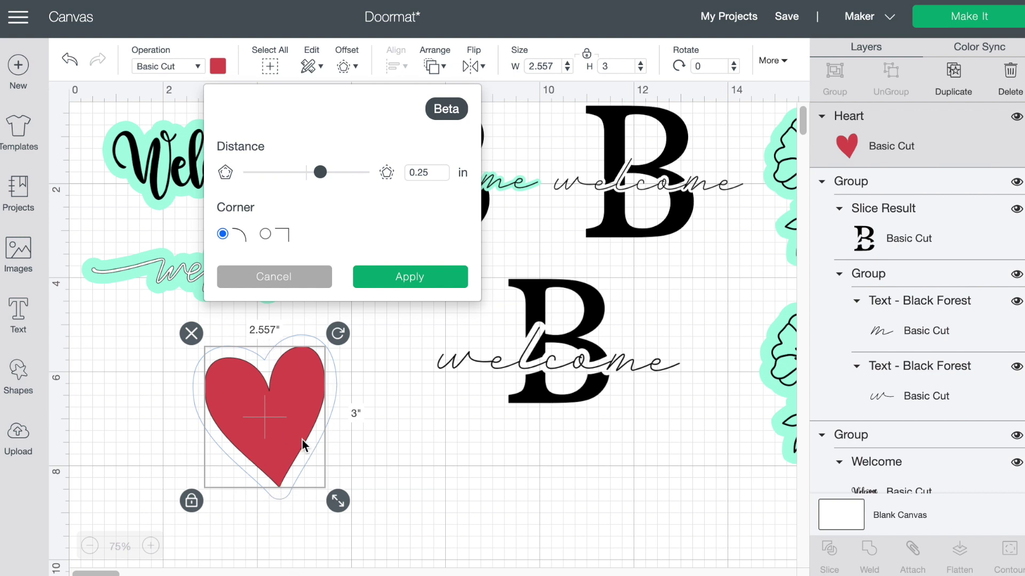
left_click(265, 234)
left_click(407, 274)
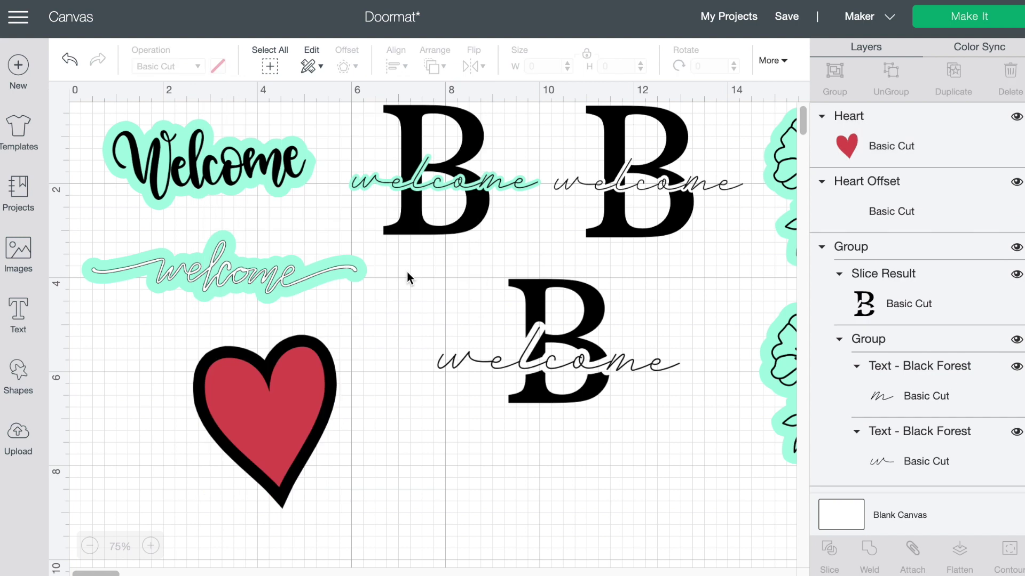
Colour the Heart Offset layer mint
left_click(873, 209)
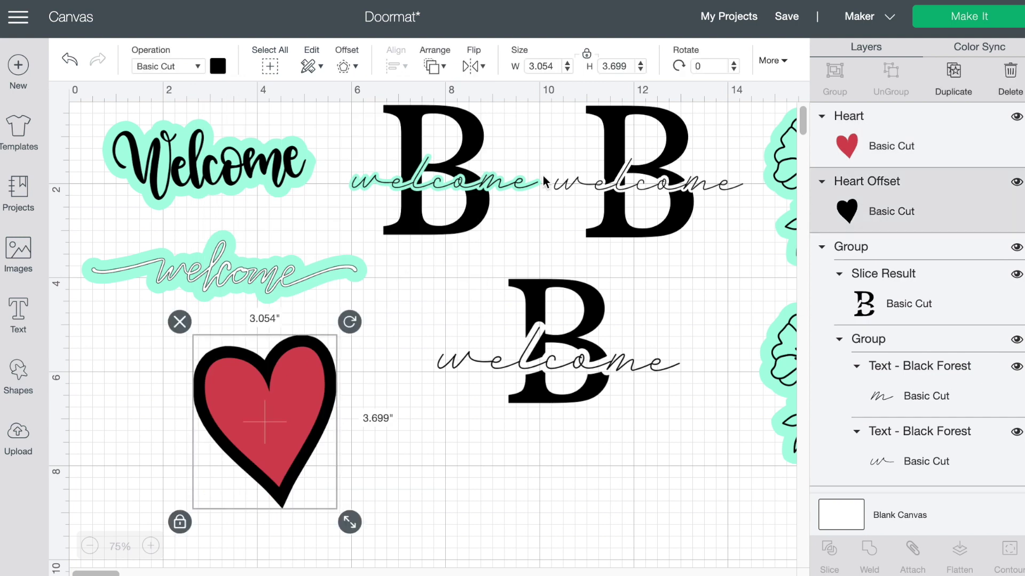
left_click(218, 65)
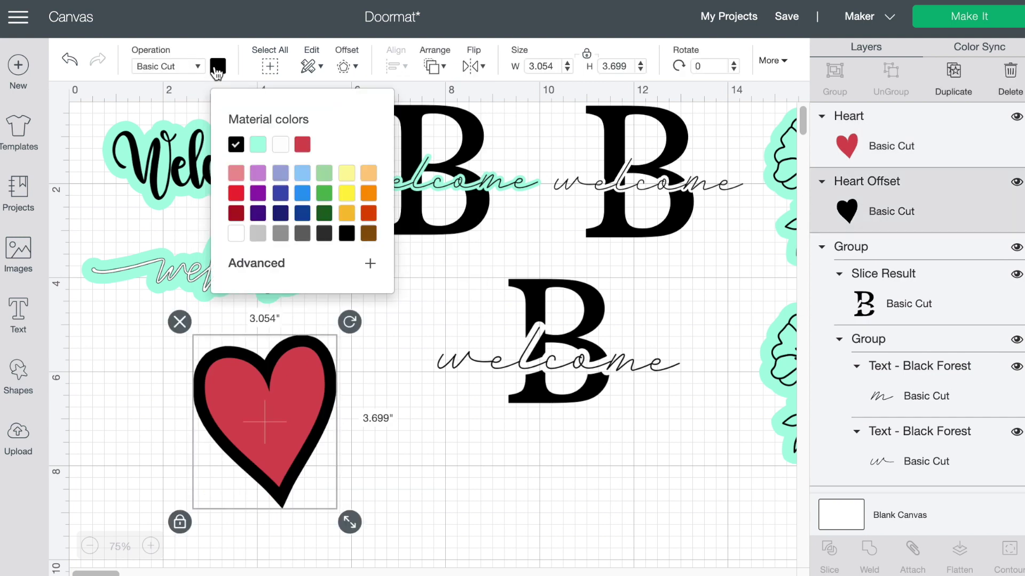
left_click(258, 146)
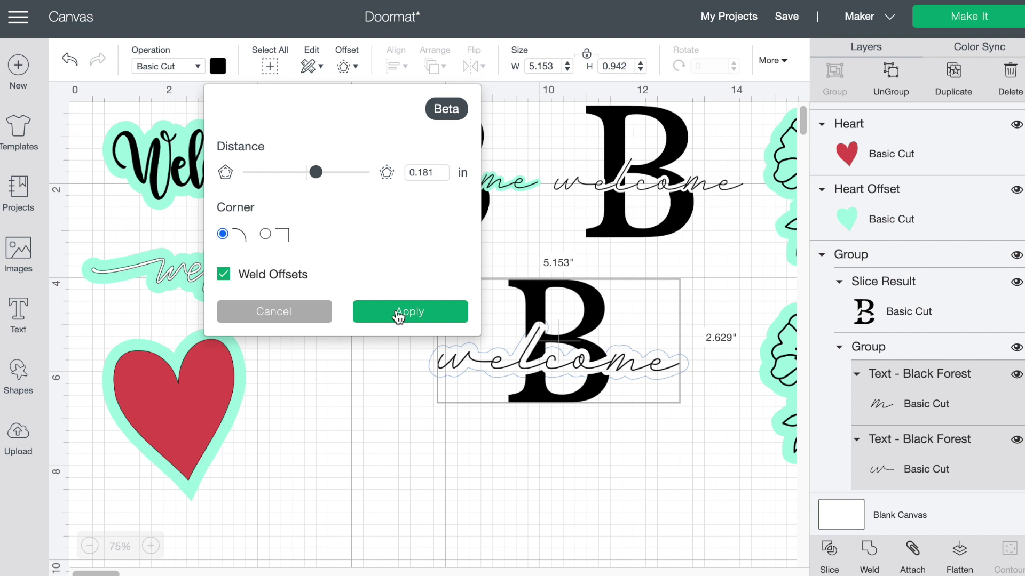
Close the 0.181 in welded offset settings and deselect the B/welcome design
left_click(397, 315)
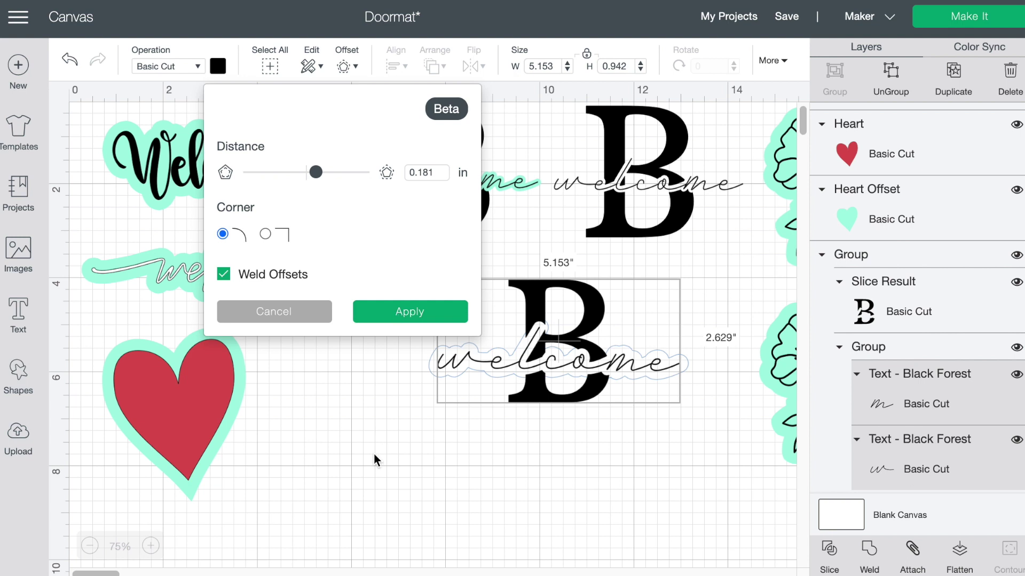